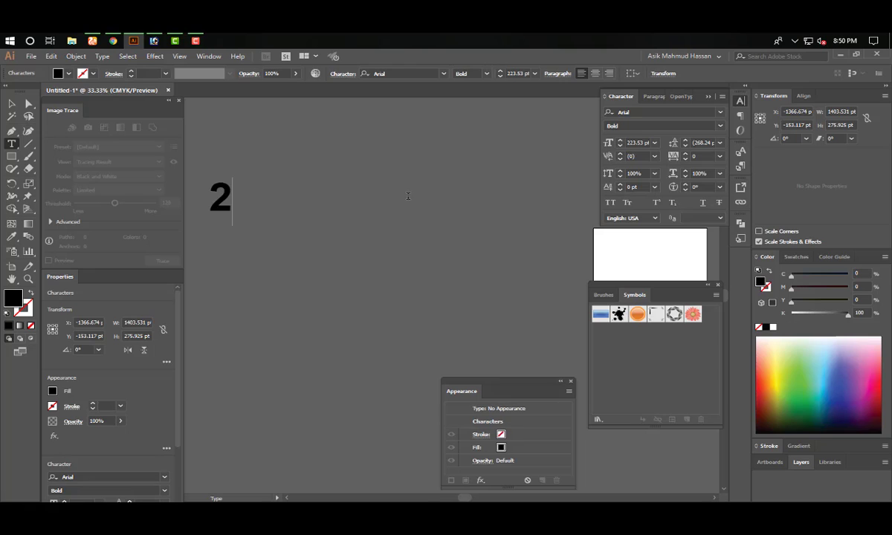
- Complete the text as 24 and scale it up to about five times its size
{"action": "type", "text": "4"}
{"action": "key", "text": "Escape"}
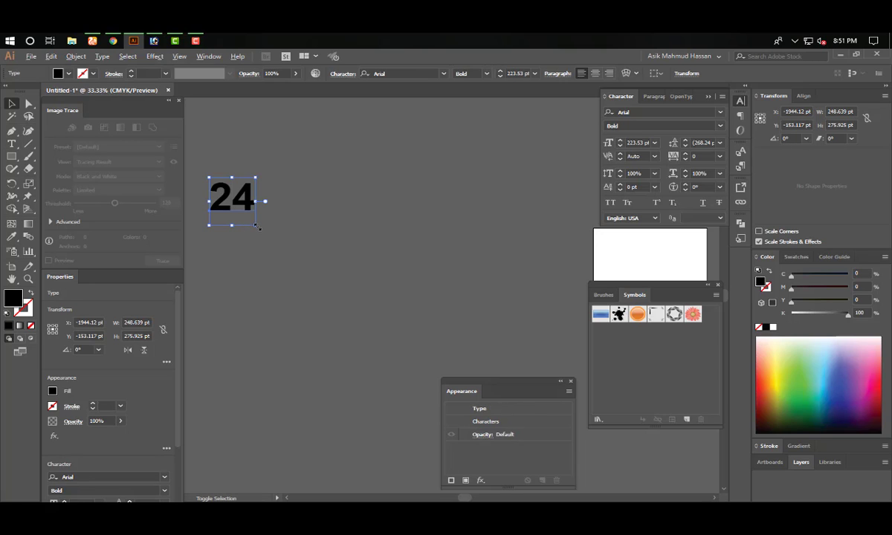
{"action": "left_click_drag", "start_coordinate": [257, 226], "coordinate": [472, 335]}
{"action": "key", "text": "Tab"}
{"action": "left_click_drag", "start_coordinate": [300, 205], "coordinate": [361, 284]}
{"action": "left_click_drag", "start_coordinate": [356, 282], "coordinate": [438, 279]}
{"action": "left_click", "coordinate": [435, 282]}
{"action": "left_click", "coordinate": [397, 291]}
{"action": "left_click", "coordinate": [449, 299]}
{"action": "left_click_drag", "start_coordinate": [309, 308], "coordinate": [382, 303]}
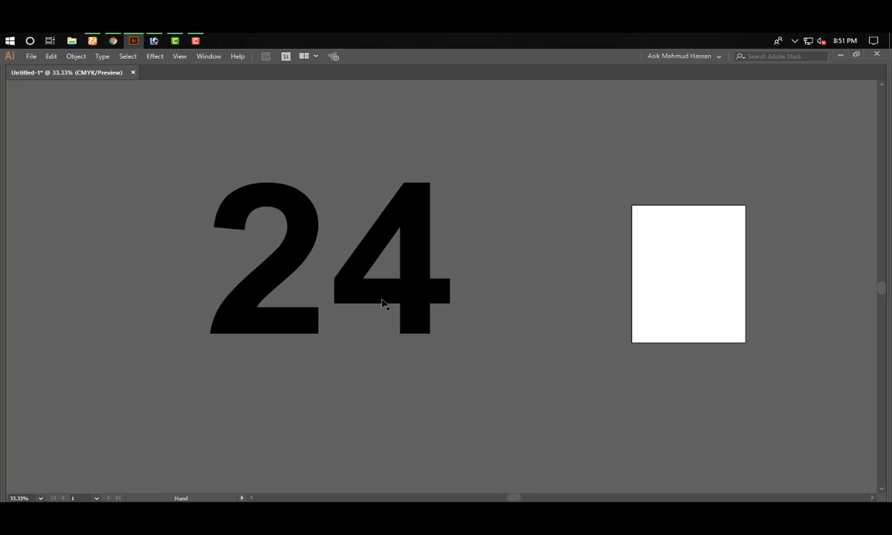
- Convert the 24 text to outlines and enlarge it to about 1621 pt wide
{"action": "left_click", "coordinate": [382, 300]}
{"action": "key", "text": "ctrl+shift+o"}
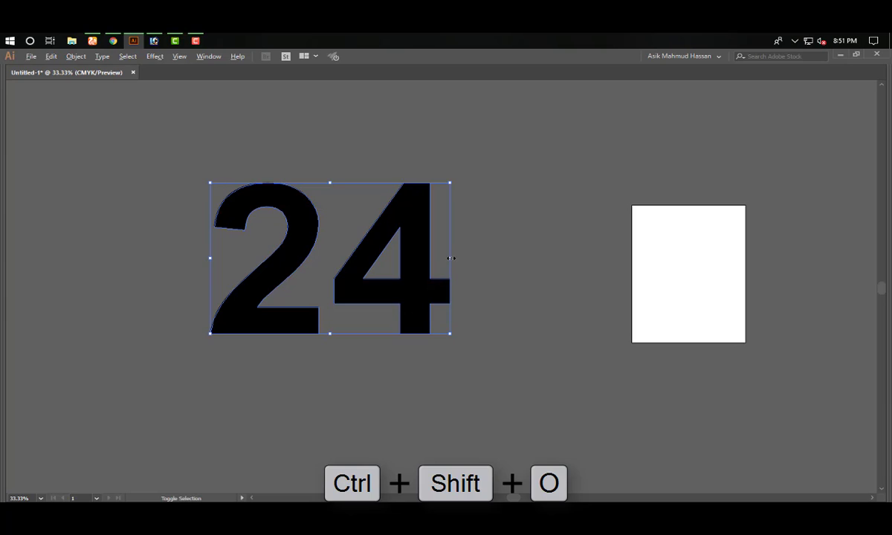
{"action": "left_click_drag", "start_coordinate": [451, 258], "coordinate": [481, 261]}
{"action": "key", "text": "a"}
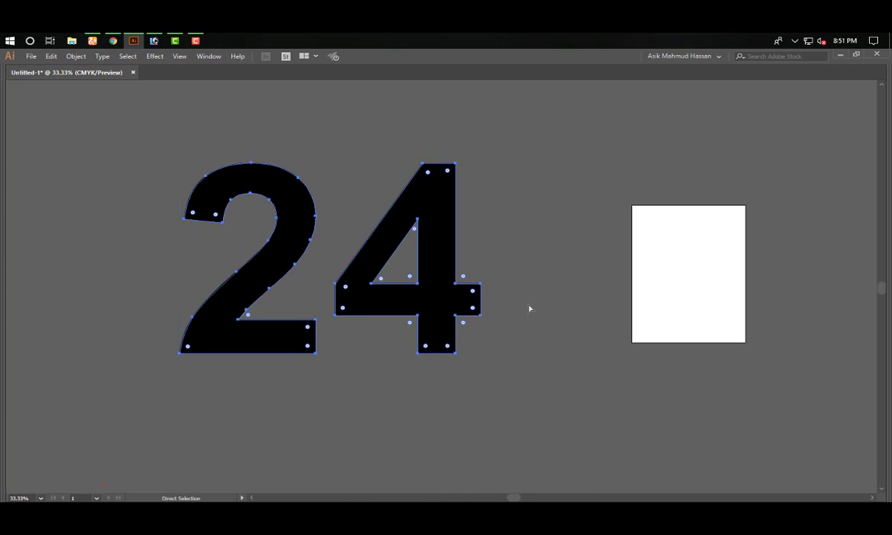
- Duplicate the outlined 24 beside the original, with a second copy overlapping it slightly lower and to the right
{"action": "left_click_drag", "start_coordinate": [530, 309], "coordinate": [454, 275]}
{"action": "key", "text": "v"}
{"action": "left_click_drag", "start_coordinate": [359, 277], "coordinate": [611, 284]}
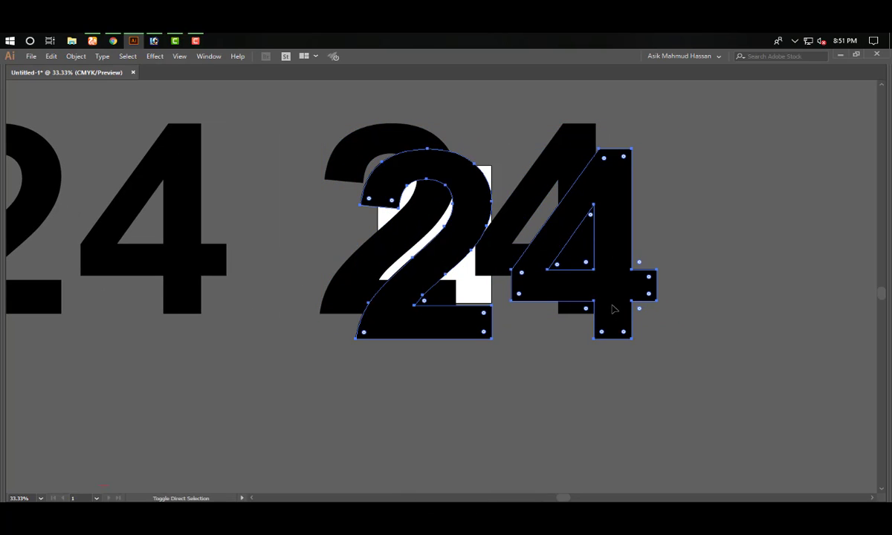
- Blend the two overlapping copies of 24 together and open the Blend Options
{"action": "left_click", "coordinate": [350, 307]}
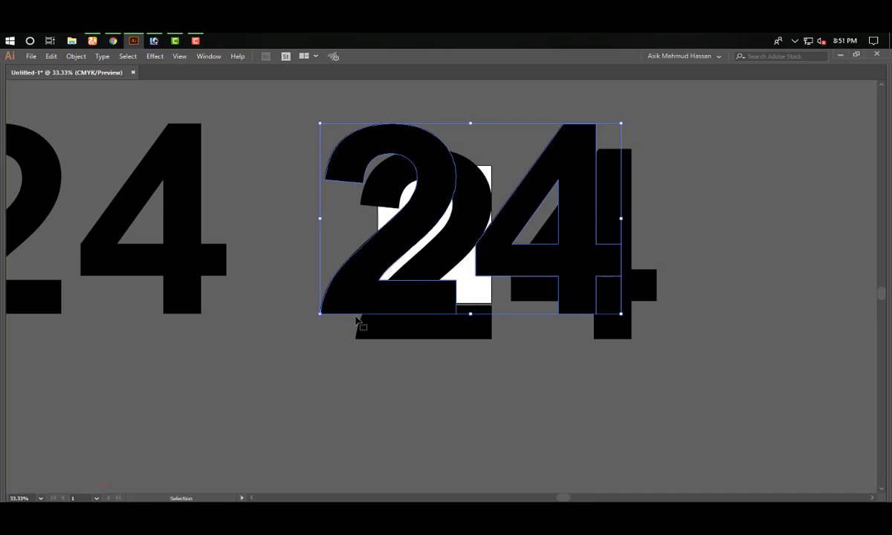
{"action": "left_click", "coordinate": [389, 325], "text": "shift"}
{"action": "key", "text": "Tab"}
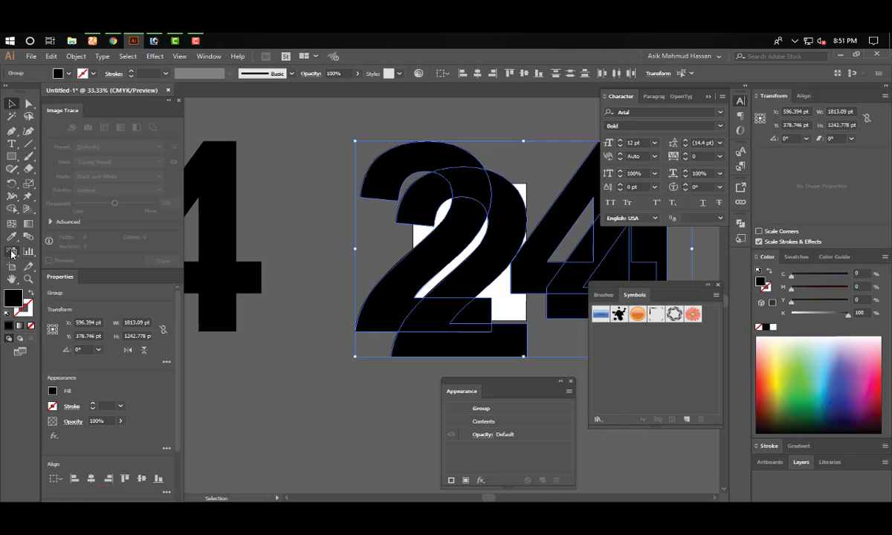
{"action": "left_click", "coordinate": [11, 253]}
{"action": "key", "text": "Tab"}
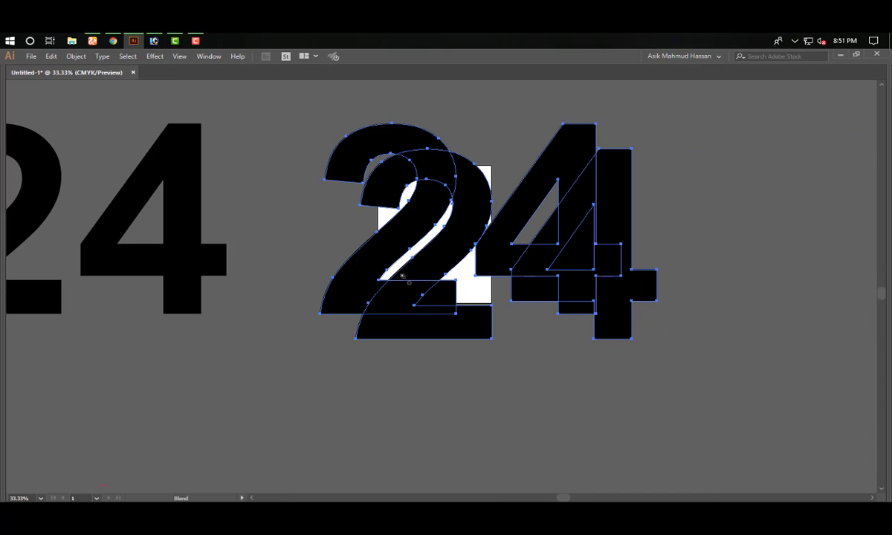
{"action": "left_click", "coordinate": [437, 323]}
{"action": "key", "text": "Return"}
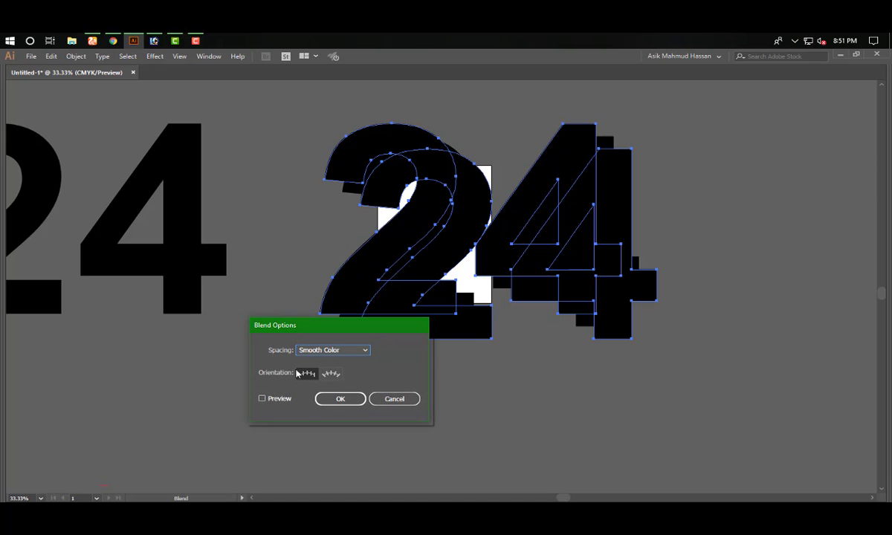
- Set the blend spacing to Specified Steps with 36 steps, with Preview on
{"action": "left_click", "coordinate": [310, 355]}
{"action": "left_click", "coordinate": [355, 377]}
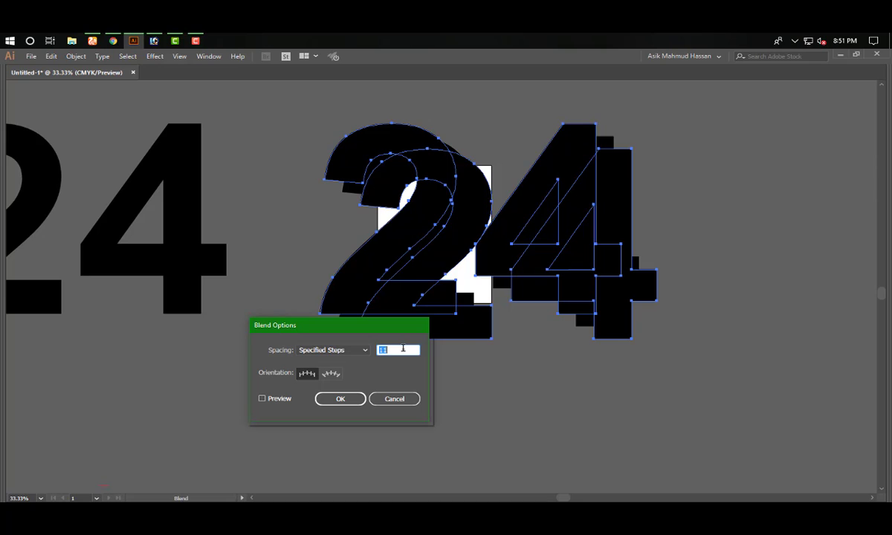
{"action": "left_click", "coordinate": [262, 399]}
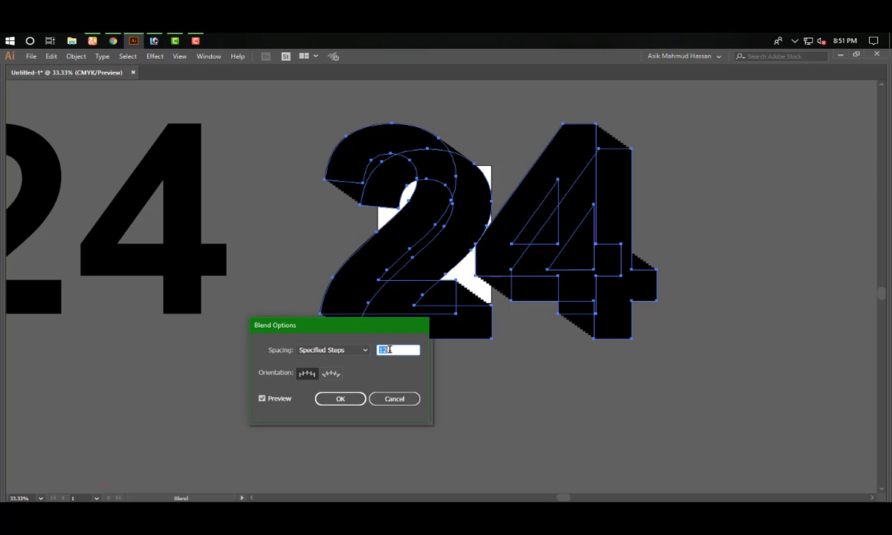
{"action": "key", "text": "Up"}
{"action": "key", "text": "Up"}
{"action": "key", "text": "Up"}
{"action": "key", "text": "Up"}
{"action": "key", "text": "Up"}
{"action": "key", "text": "Up"}
{"action": "key", "text": "Up"}
{"action": "key", "text": "Up"}
{"action": "key", "text": "Up"}
{"action": "key", "text": "Up"}
{"action": "key", "text": "Up"}
{"action": "key", "text": "Up"}
{"action": "key", "text": "Up"}
{"action": "key", "text": "Up"}
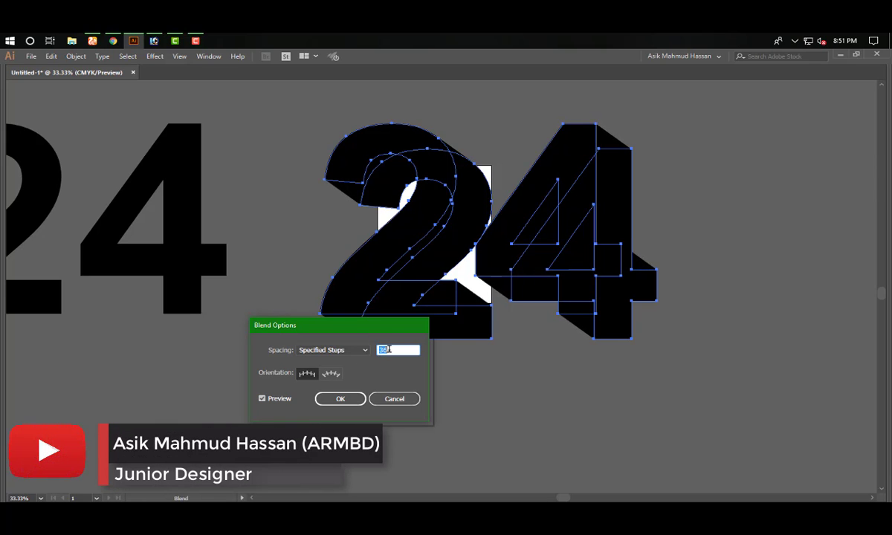
{"action": "key", "text": "Return"}
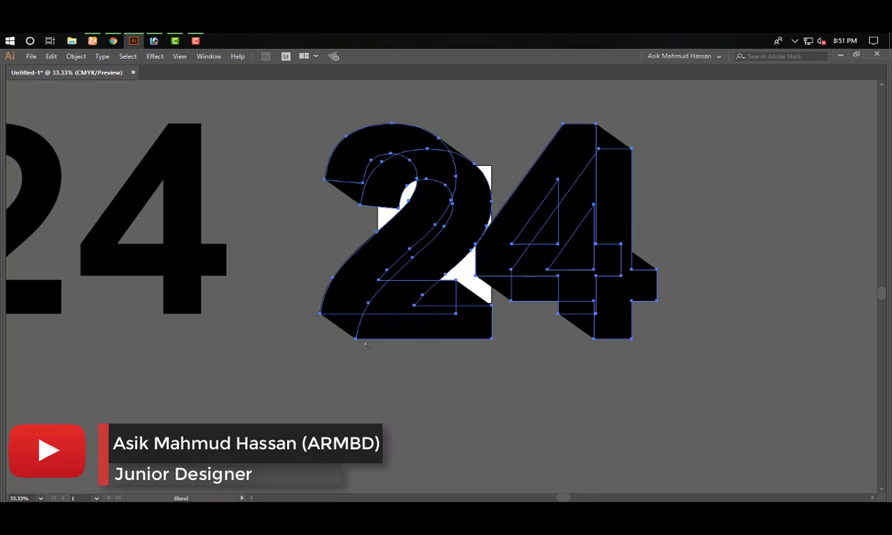
- Change the fill of the original 24 to grey with K 30%
{"action": "key", "text": "Tab"}
{"action": "left_click", "coordinate": [14, 107]}
{"action": "key", "text": "Tab"}
{"action": "left_click", "coordinate": [212, 324]}
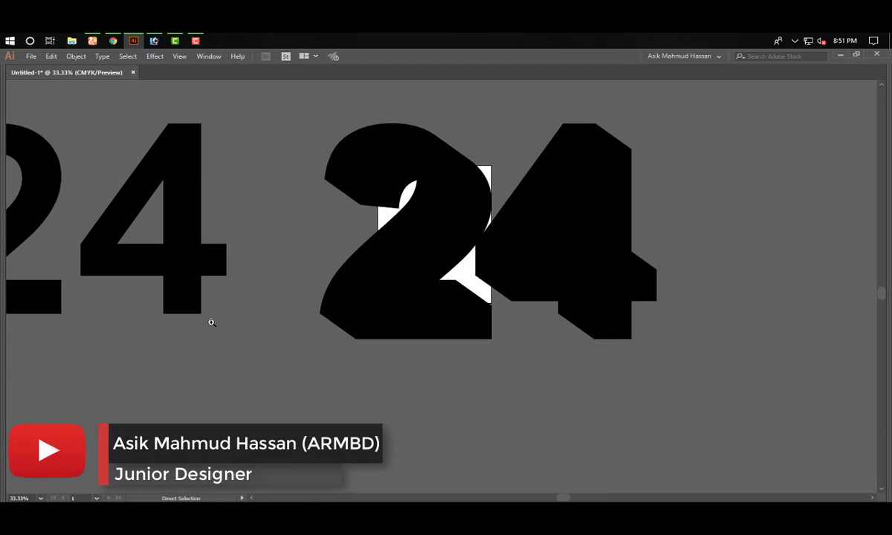
{"action": "left_click_drag", "start_coordinate": [211, 323], "coordinate": [323, 319]}
{"action": "left_click", "coordinate": [288, 270]}
{"action": "key", "text": "Tab"}
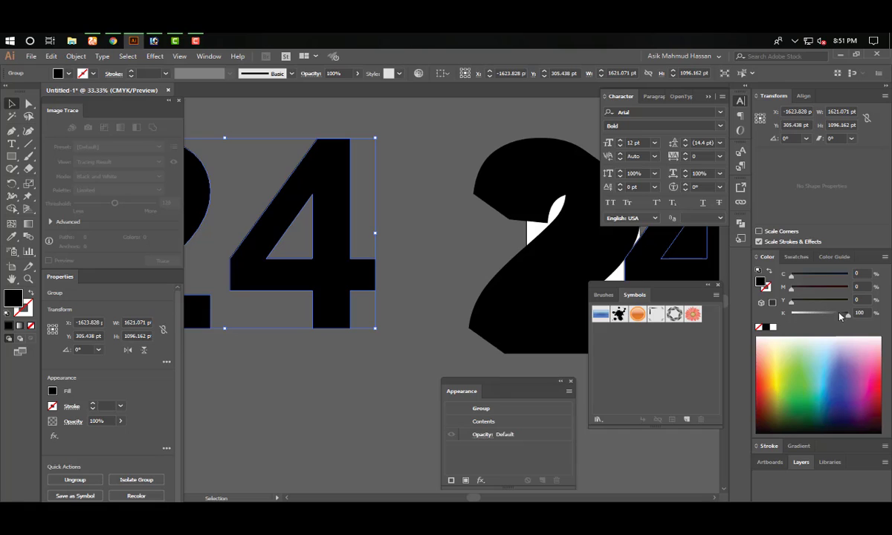
{"action": "left_click_drag", "start_coordinate": [843, 315], "coordinate": [766, 318]}
{"action": "left_click", "coordinate": [867, 313]}
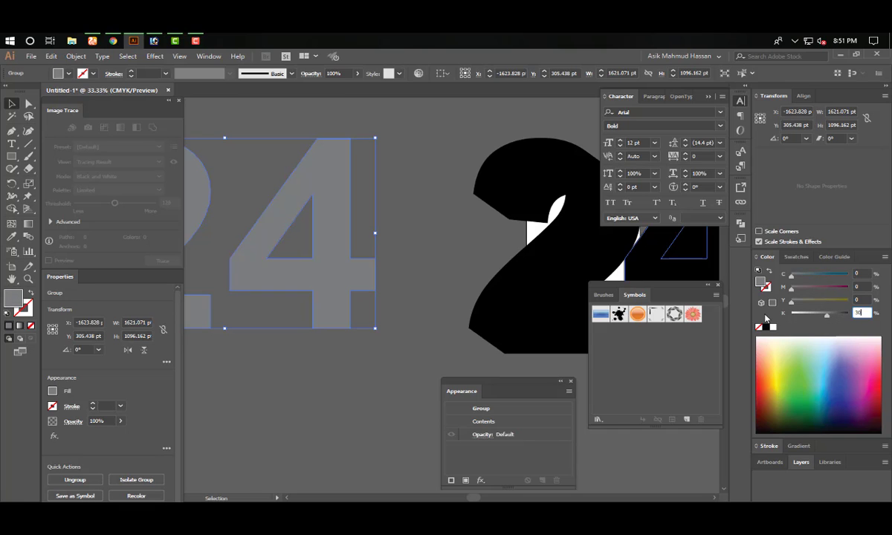
{"action": "type", "text": "30"}
{"action": "key", "text": "Return"}
{"action": "key", "text": "Tab"}
- Move the blended 24 onto the grey 24 so their front faces coincide, checking the alignment in outline view
{"action": "left_click", "coordinate": [466, 370]}
{"action": "left_click_drag", "start_coordinate": [498, 329], "coordinate": [160, 328]}
{"action": "left_click", "coordinate": [595, 325]}
{"action": "key", "text": "ctrl+y"}
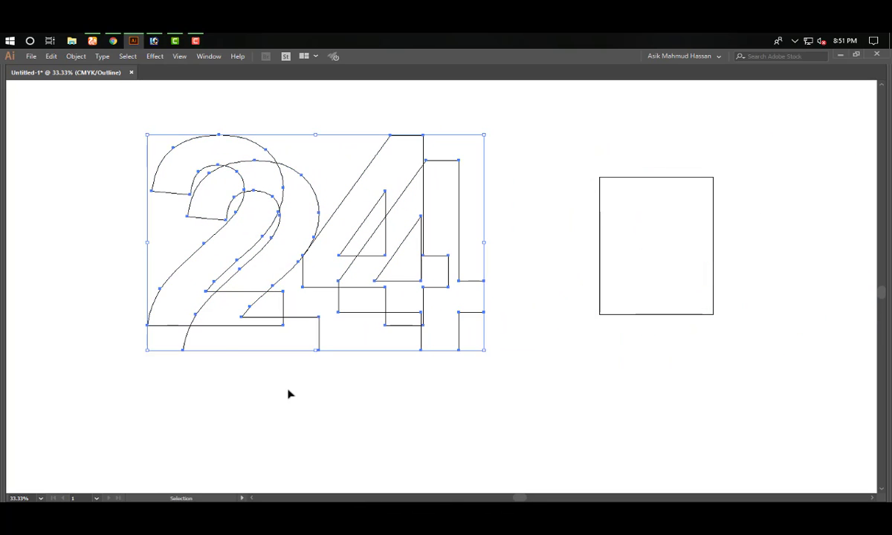
{"action": "left_click", "coordinate": [302, 387]}
{"action": "key", "text": "ctrl+y"}
- Send the blended black 24 to the back, behind the grey 24
{"action": "left_click", "coordinate": [370, 256]}
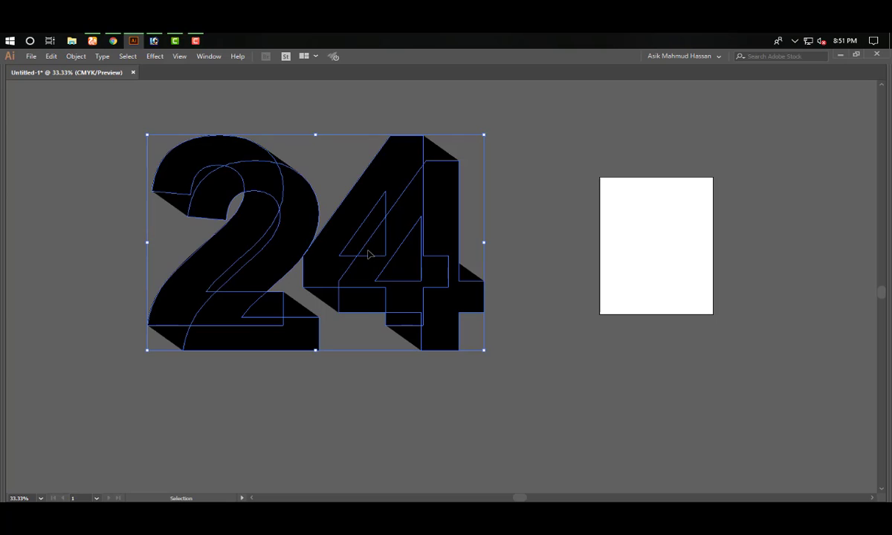
{"action": "key", "text": "ctrl+shift+bracketleft"}
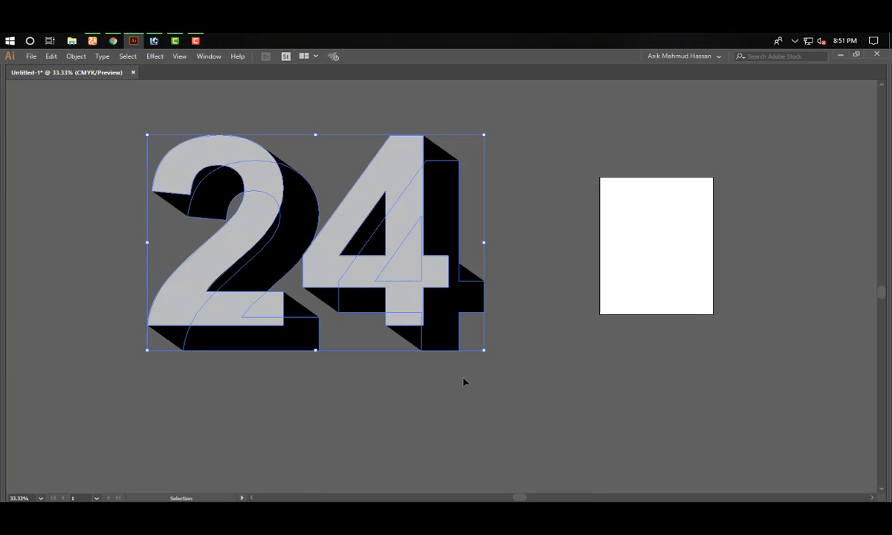
{"action": "left_click", "coordinate": [463, 379]}
{"action": "left_click_drag", "start_coordinate": [473, 367], "coordinate": [497, 365]}
- Give the grey 24 a white stroke with a weight of 28 pt
{"action": "left_click", "coordinate": [432, 268]}
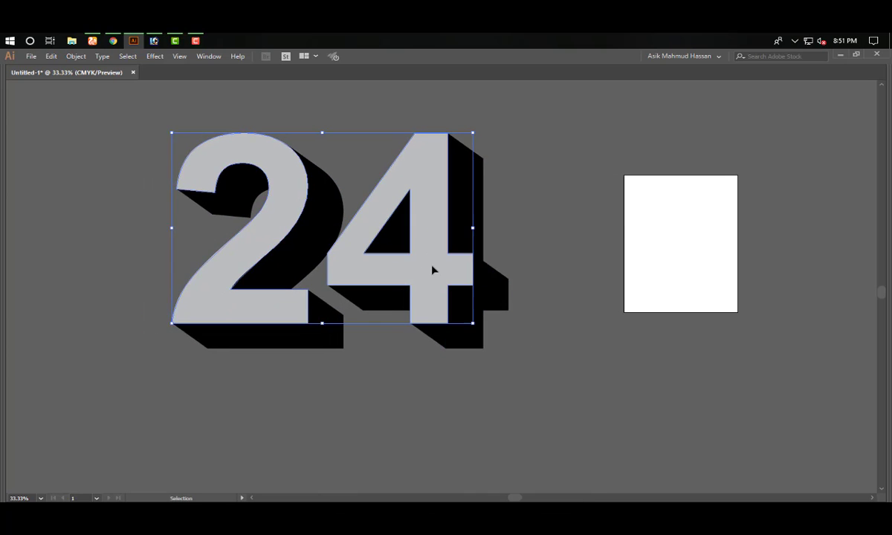
{"action": "key", "text": "Tab"}
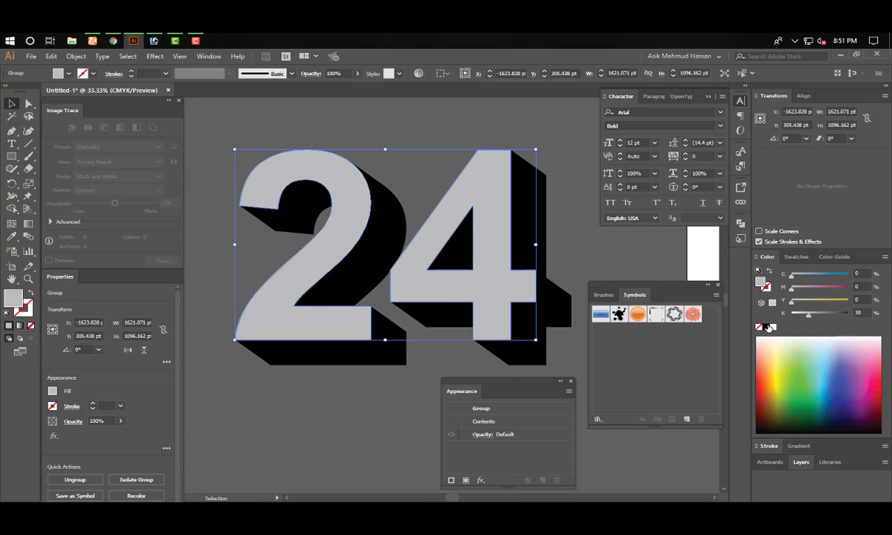
{"action": "left_click", "coordinate": [766, 286]}
{"action": "left_click", "coordinate": [774, 327]}
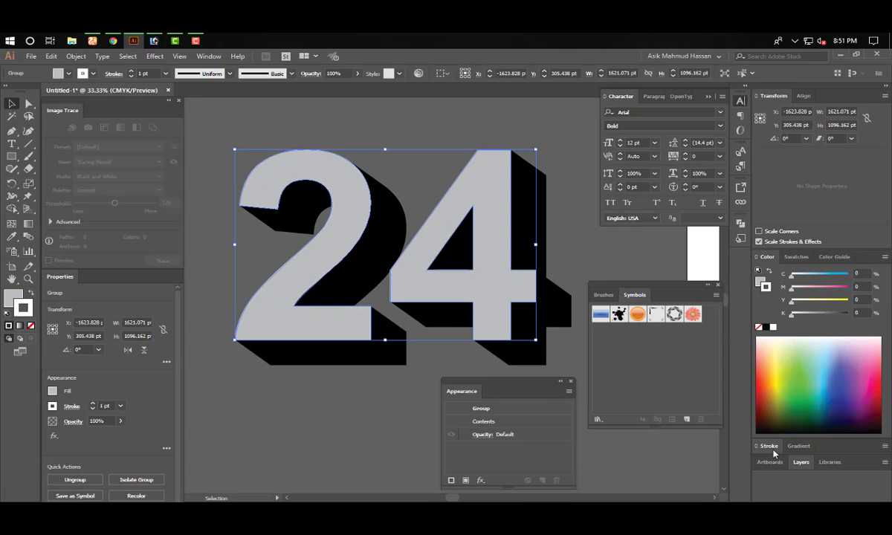
{"action": "left_click", "coordinate": [770, 447]}
{"action": "left_click", "coordinate": [808, 290]}
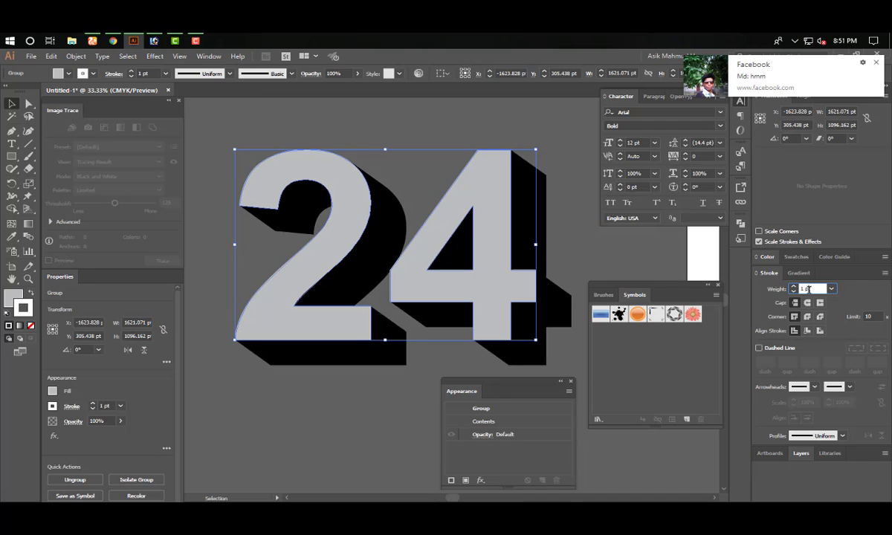
{"action": "type", "text": "28"}
{"action": "key", "text": "Return"}
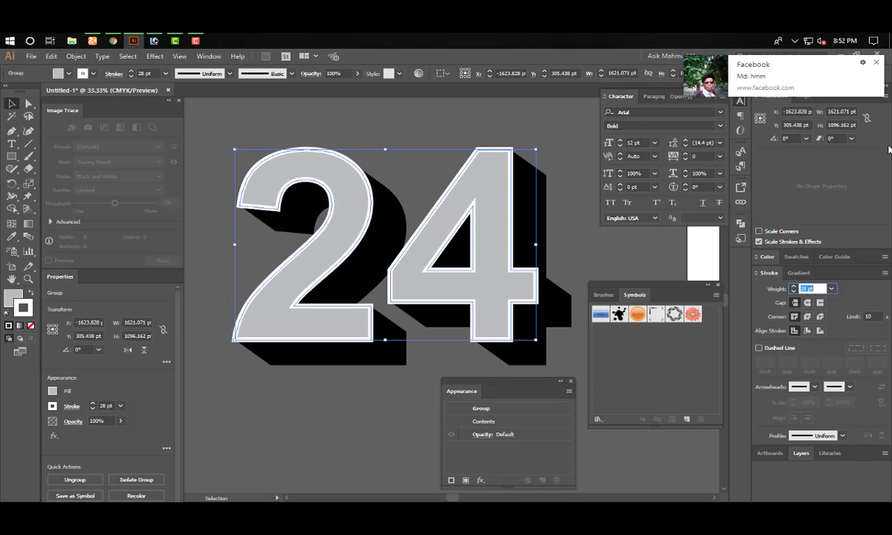
- Increase the white stroke's weight to 44 pt and align the stroke to the inside
{"action": "type", "text": "34"}
{"action": "key", "text": "Return"}
{"action": "left_click", "coordinate": [878, 64]}
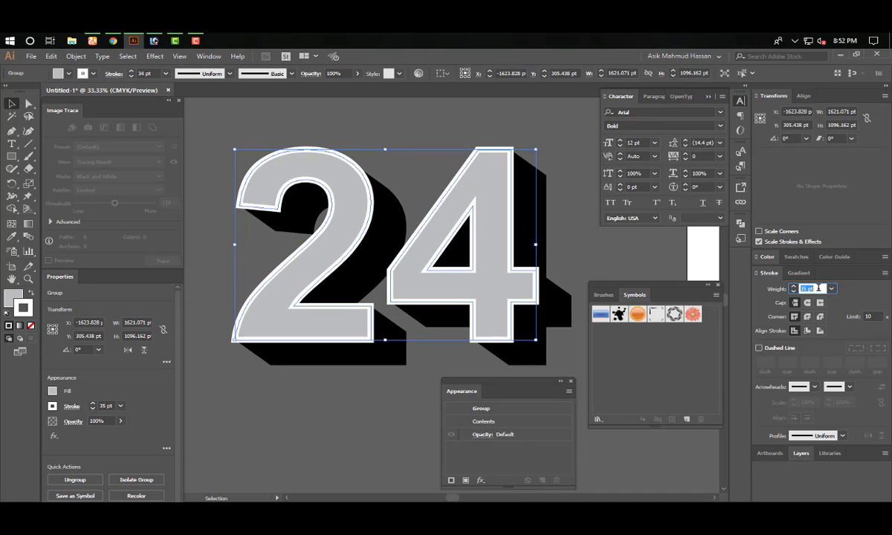
{"action": "type", "text": "44"}
{"action": "key", "text": "Return"}
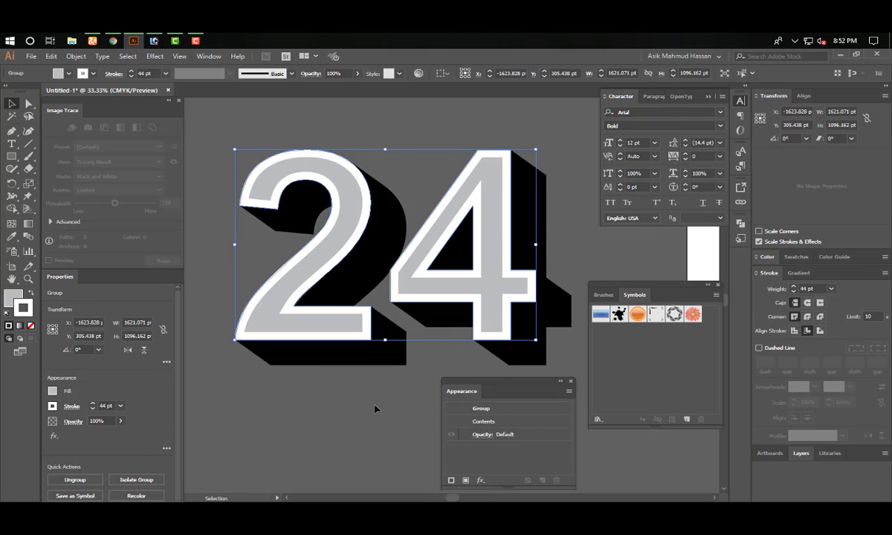
{"action": "left_click", "coordinate": [351, 379]}
{"action": "left_click", "coordinate": [461, 285]}
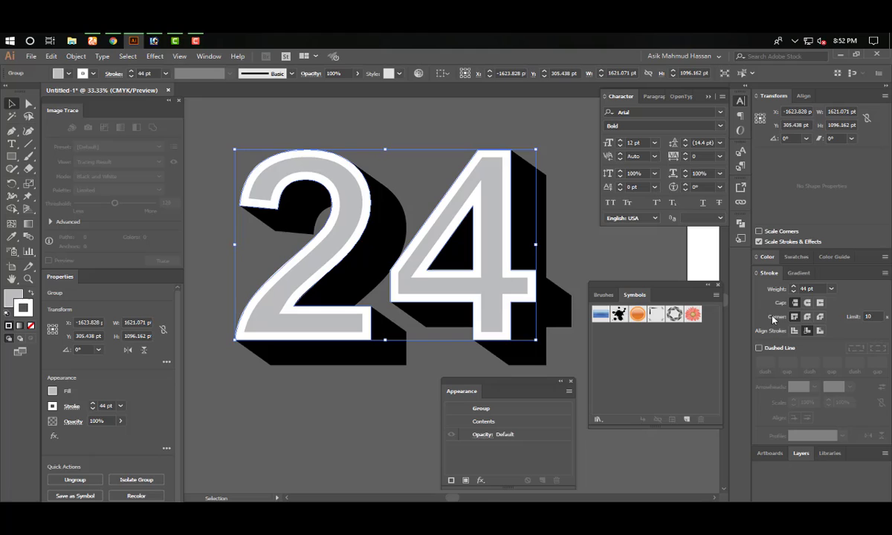
- Reduce the white stroke's weight on the grey 24 to 33 pt
{"action": "left_click", "coordinate": [808, 289]}
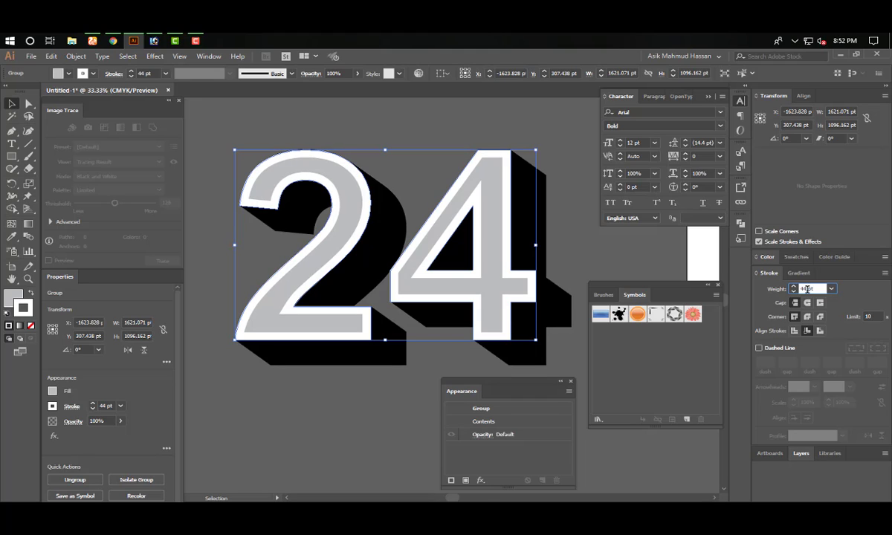
{"action": "scroll", "coordinate": [807, 289], "scroll_direction": "down", "scroll_amount": 6}
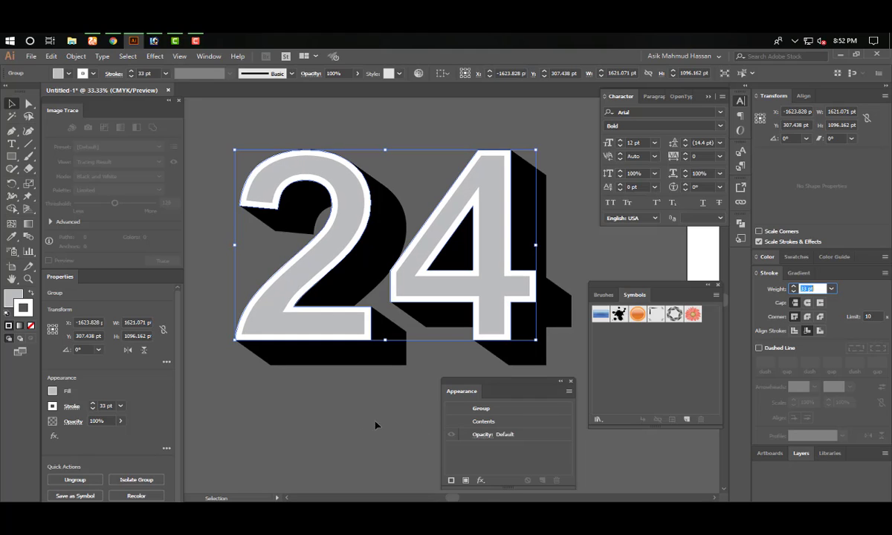
{"action": "left_click", "coordinate": [364, 400]}
- Nudge the stroked grey 24 up 1 pt and check its alignment with the blended 24 in outline view
{"action": "left_click", "coordinate": [488, 283]}
{"action": "key", "text": "ctrl+y"}
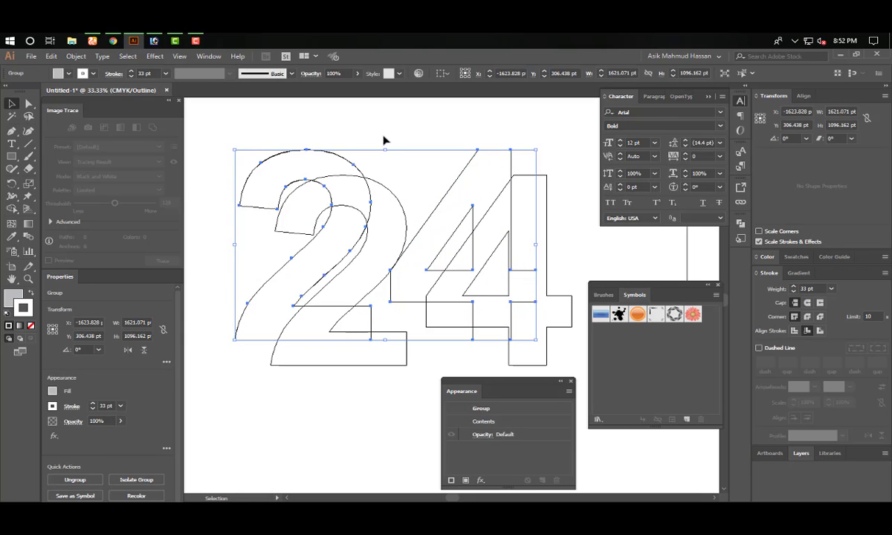
{"action": "left_click", "coordinate": [385, 137]}
{"action": "key", "text": "a"}
{"action": "key", "text": "ctrl+y"}
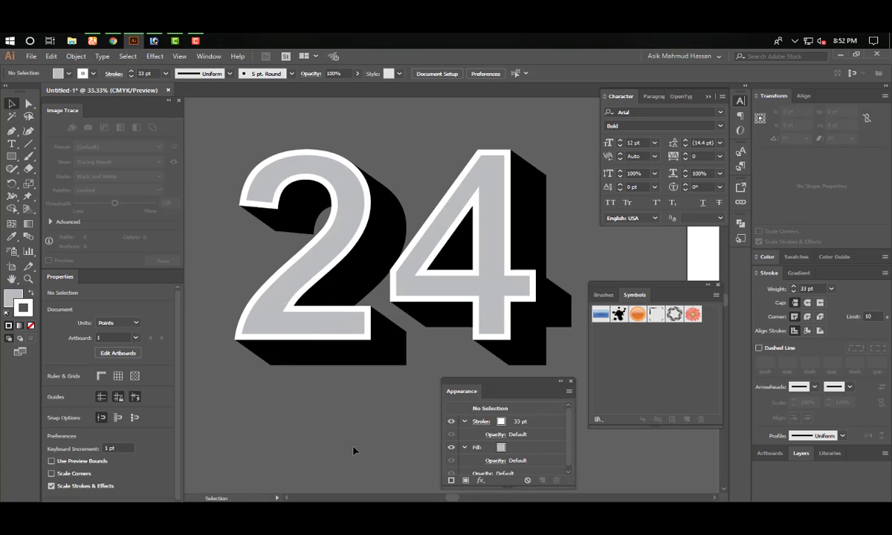
- Duplicate the white-stroked grey 24 to the area right of the artboard
{"action": "left_click", "coordinate": [301, 332]}
{"action": "key", "text": "Tab"}
{"action": "left_click", "coordinate": [339, 402]}
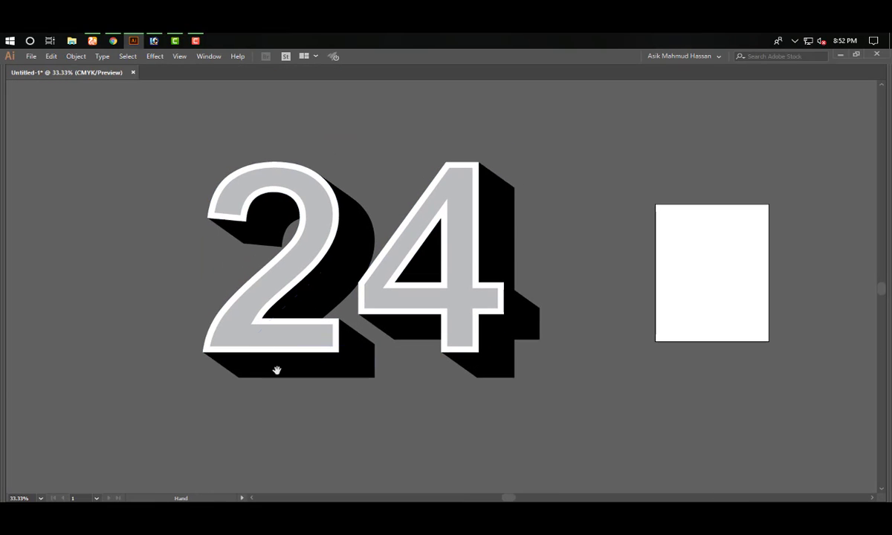
{"action": "left_click_drag", "start_coordinate": [249, 335], "coordinate": [394, 370]}
{"action": "mouse_move", "coordinate": [412, 337]}
{"action": "left_mouse_down"}
{"action": "mouse_move", "coordinate": [514, 342]}
{"action": "mouse_move", "coordinate": [399, 371]}
{"action": "mouse_move", "coordinate": [424, 349]}
{"action": "left_mouse_up"}
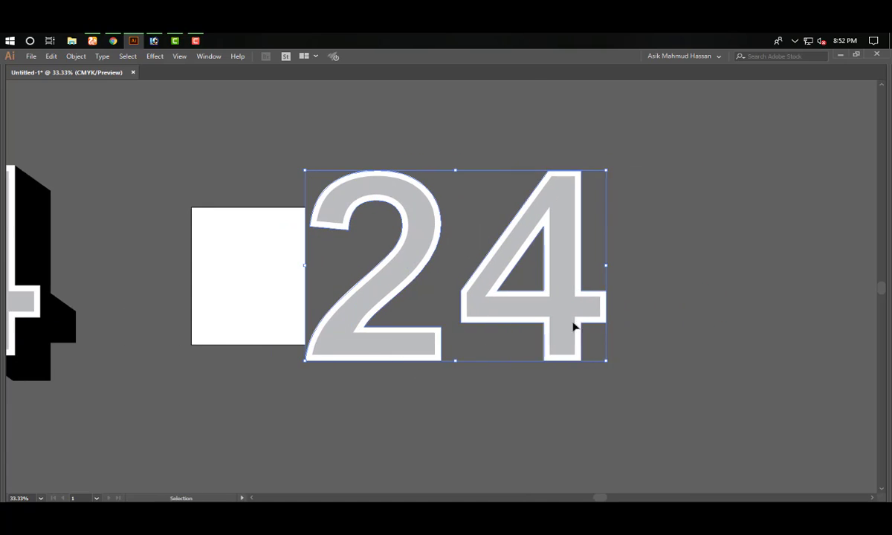
- Remove the white stroke from the copied 24, leaving only its grey fill
{"action": "key", "text": "Tab"}
{"action": "left_click", "coordinate": [767, 257]}
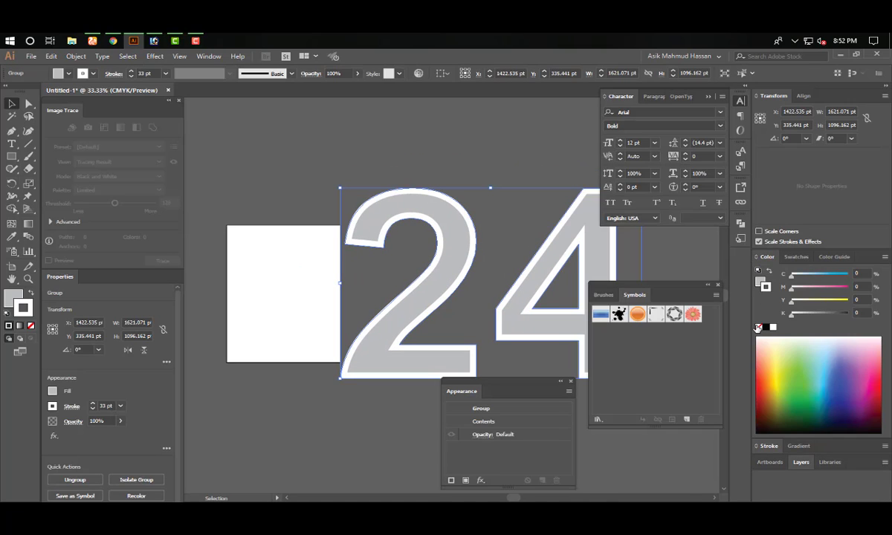
{"action": "left_click", "coordinate": [758, 328]}
{"action": "key", "text": "Tab"}
{"action": "left_click", "coordinate": [459, 420]}
{"action": "left_click_drag", "start_coordinate": [564, 358], "coordinate": [501, 350]}
{"action": "left_click", "coordinate": [460, 317]}
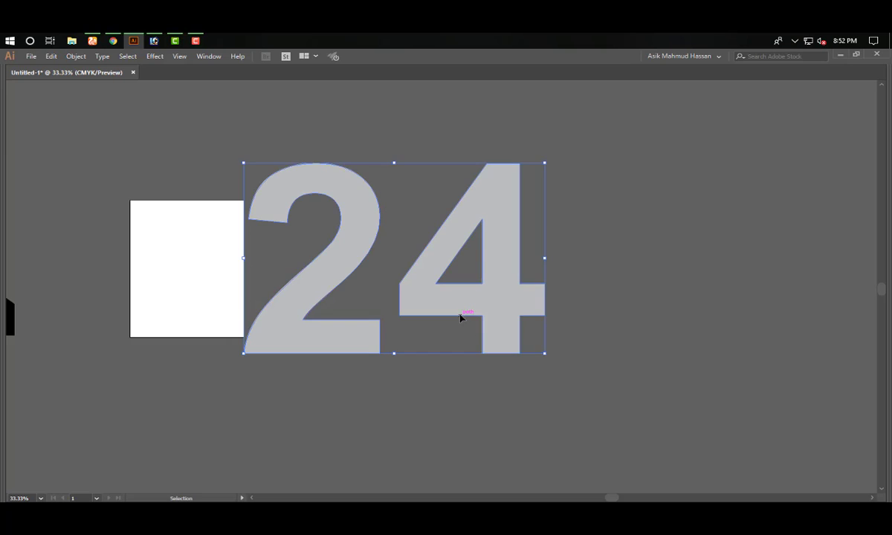
- Duplicate the unstroked grey 24 slightly down and to the right of itself, and ungroup both copies into separate digits
{"action": "left_click_drag", "start_coordinate": [456, 308], "coordinate": [483, 306]}
{"action": "left_click", "coordinate": [619, 241]}
{"action": "right_click", "coordinate": [482, 307]}
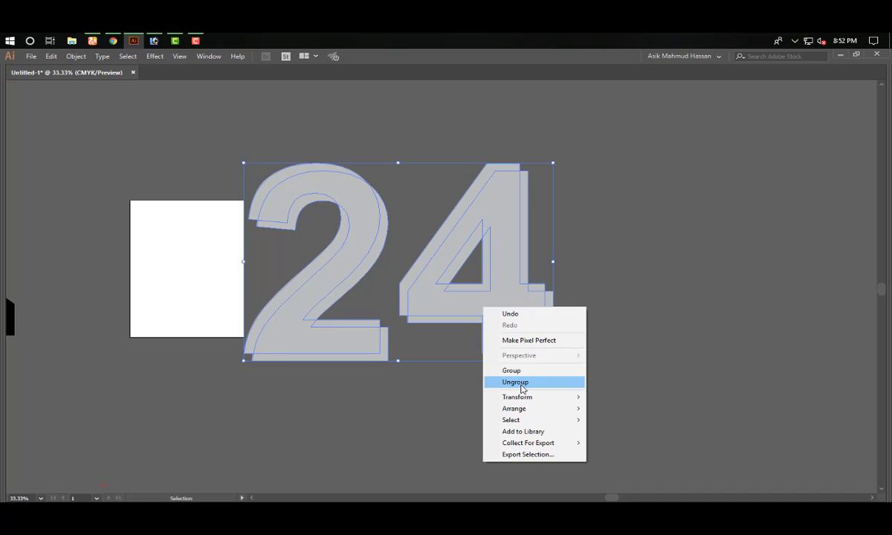
{"action": "left_click", "coordinate": [522, 384]}
- Select the two overlapping 4s and subtract the front one, leaving thin slivers along the upper-left edges
{"action": "left_click", "coordinate": [545, 158]}
{"action": "left_click", "coordinate": [479, 339]}
{"action": "key", "text": "Tab"}
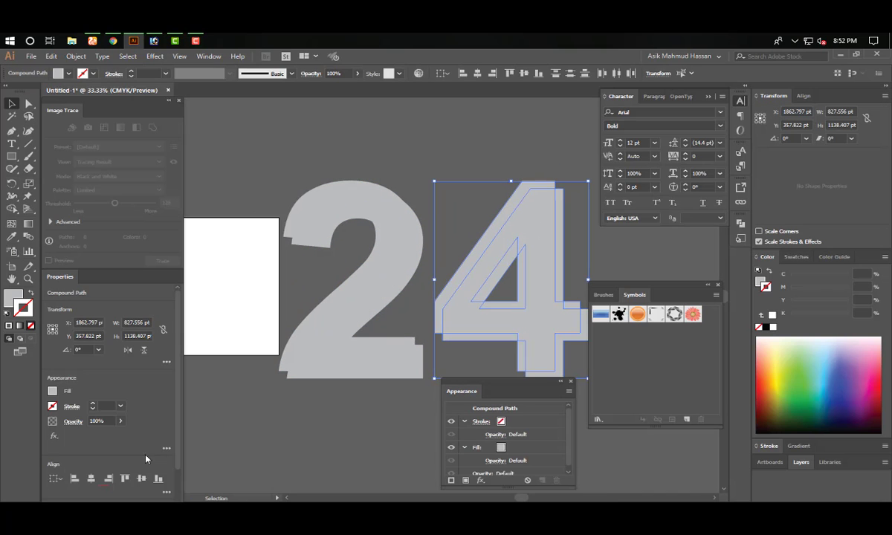
{"action": "left_click", "coordinate": [71, 466]}
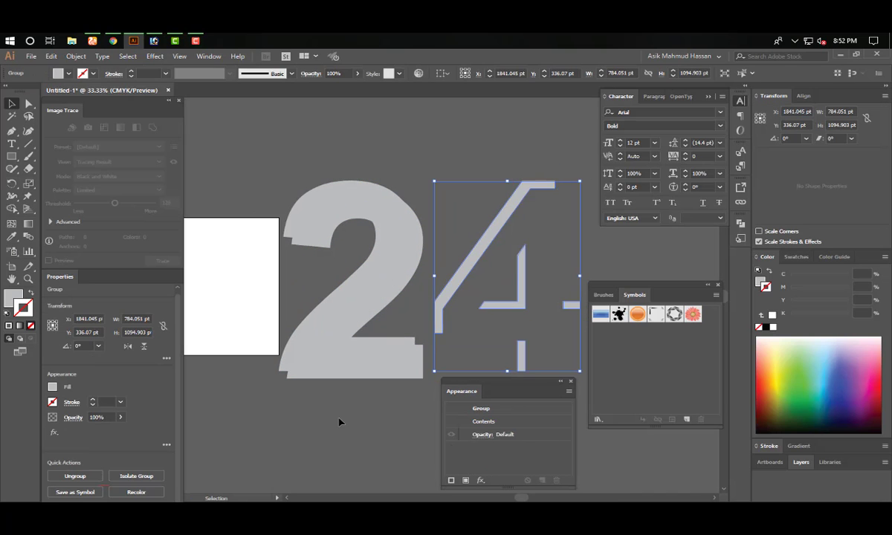
- Subtract the front 2 from the overlapping 2 behind it, leaving thin edge slivers
{"action": "left_click", "coordinate": [286, 449]}
{"action": "right_click", "coordinate": [368, 229]}
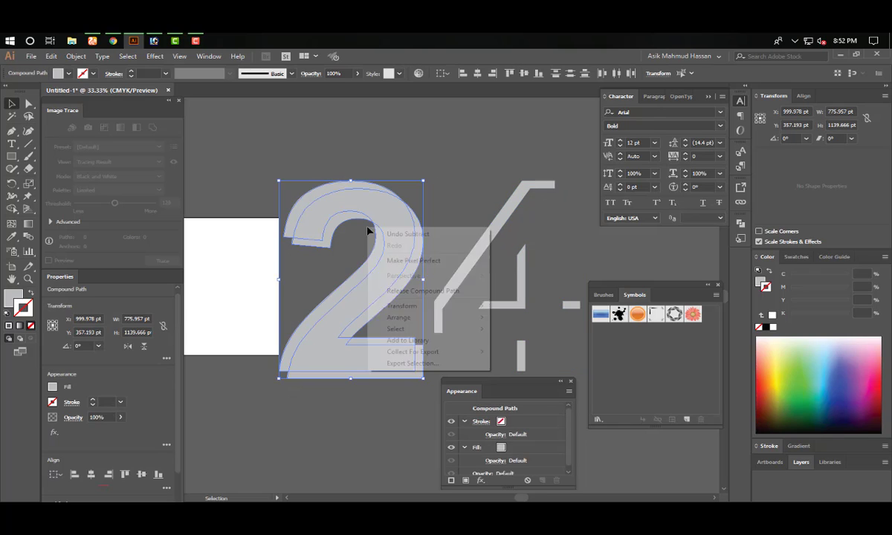
{"action": "left_click", "coordinate": [112, 445]}
{"action": "left_click", "coordinate": [73, 467]}
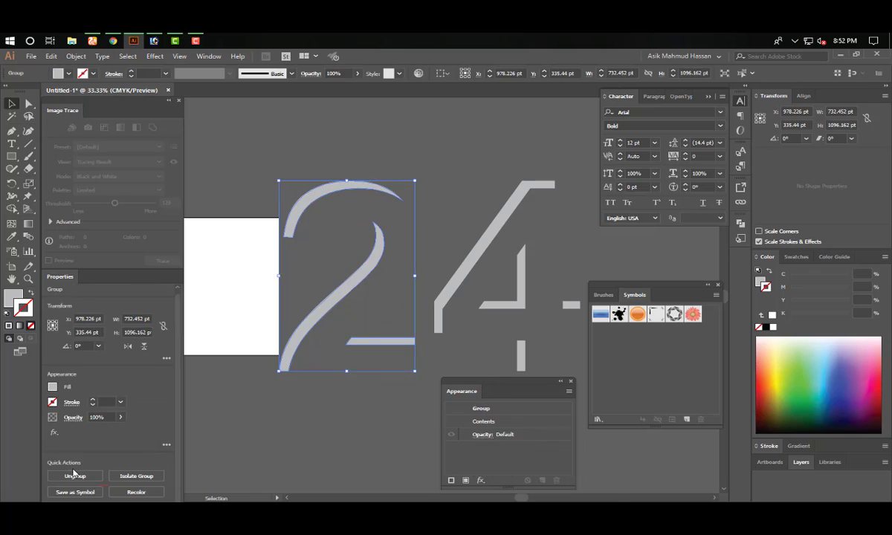
{"action": "left_click", "coordinate": [349, 423]}
{"action": "key", "text": "Tab"}
- Group the remaining sliver pieces of the 2 and the 4 together
{"action": "left_click", "coordinate": [455, 199]}
{"action": "left_click", "coordinate": [667, 130]}
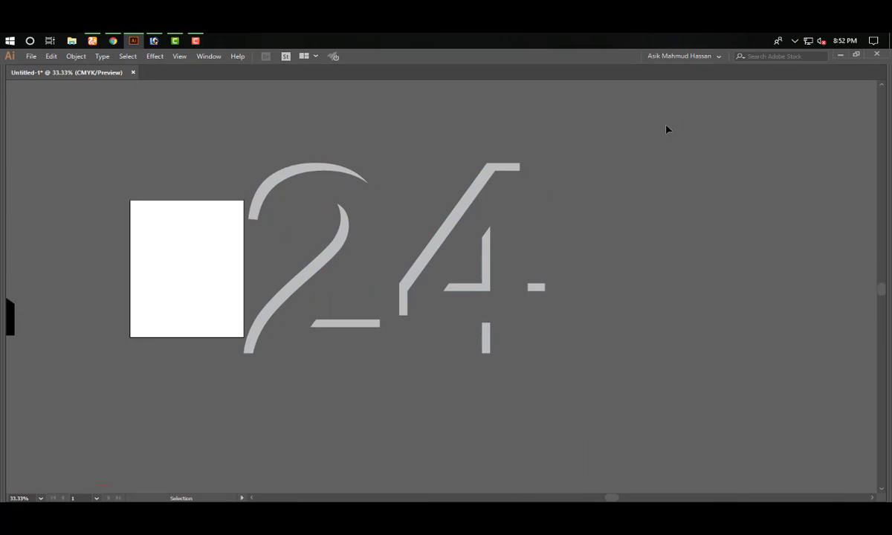
{"action": "left_click_drag", "start_coordinate": [208, 419], "coordinate": [208, 421]}
{"action": "right_click", "coordinate": [314, 270]}
{"action": "left_click", "coordinate": [354, 336]}
- Move the grouped slivers onto the white-outlined, extruded 24 as inner shading
{"action": "key", "text": "a"}
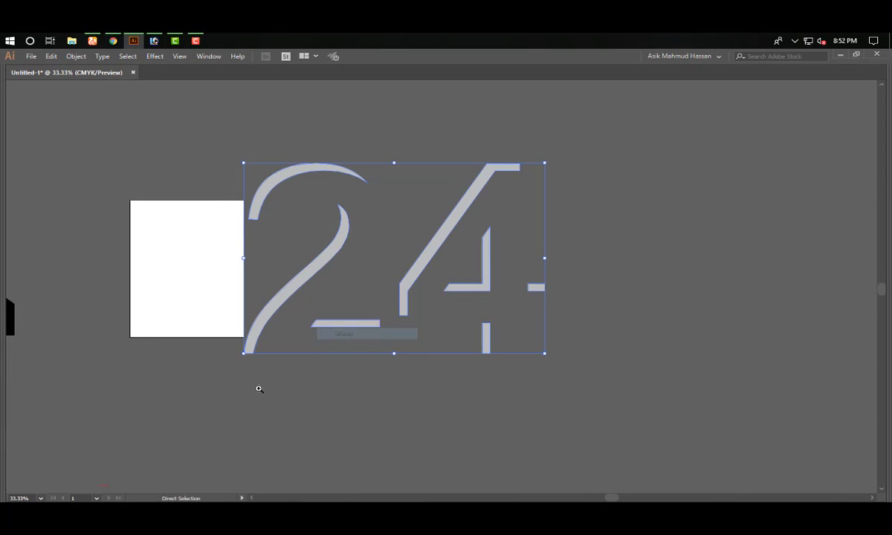
{"action": "key", "text": "space"}
{"action": "left_click_drag", "start_coordinate": [247, 391], "coordinate": [695, 409]}
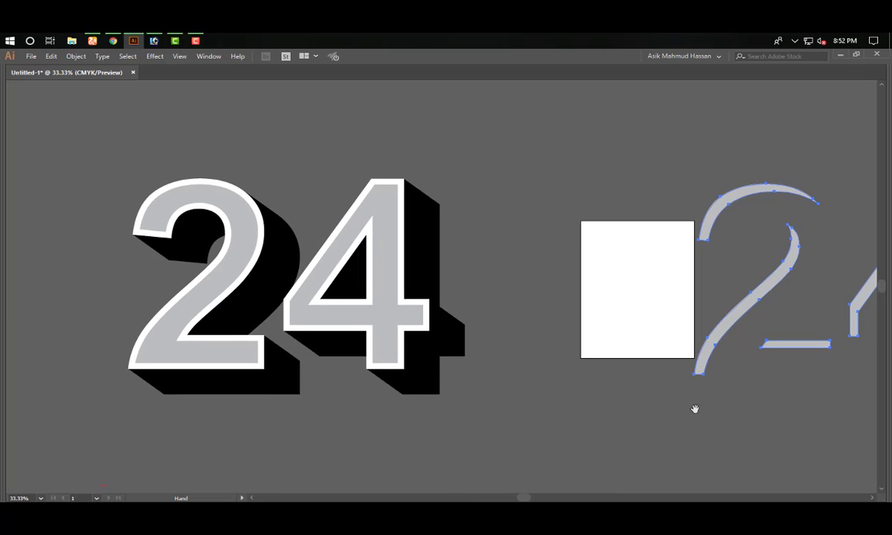
{"action": "left_click", "coordinate": [694, 360]}
{"action": "left_click_drag", "start_coordinate": [704, 366], "coordinate": [145, 354]}
- Fill the sliver group with black by raising its K value to the maximum
{"action": "key", "text": "z"}
{"action": "left_click_drag", "start_coordinate": [86, 180], "coordinate": [592, 444]}
{"action": "key", "text": "v"}
{"action": "key", "text": "Tab"}
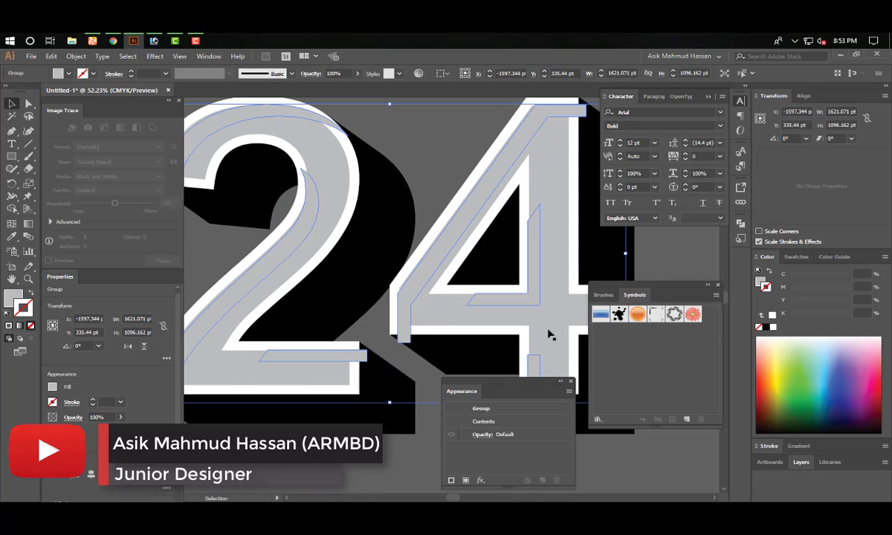
{"action": "left_click", "coordinate": [761, 282]}
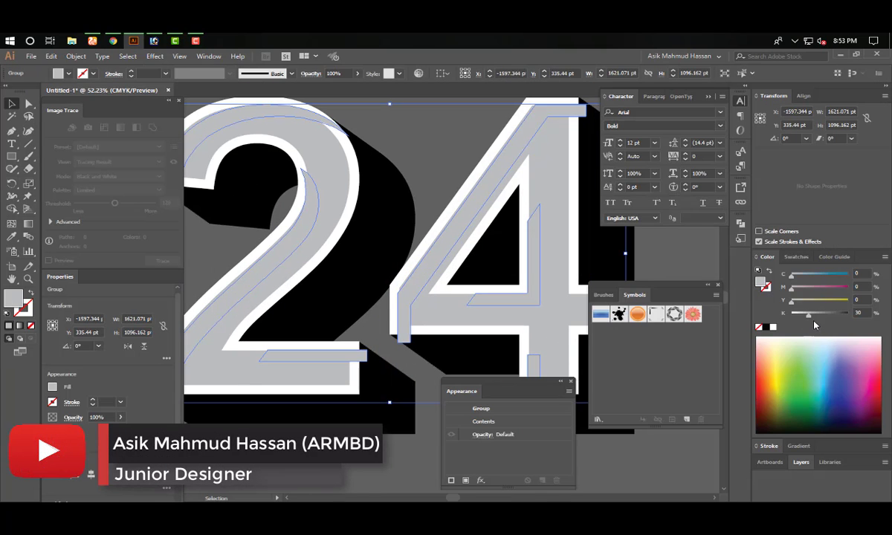
{"action": "left_click_drag", "start_coordinate": [809, 316], "coordinate": [852, 316]}
{"action": "key", "text": "Tab"}
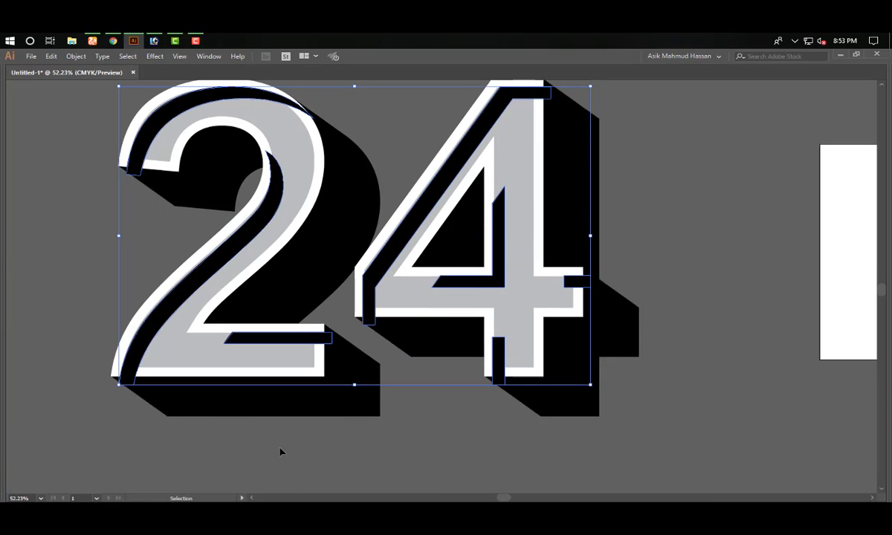
- Nudge the black sliver group up until its edges line up vertically with the outlined 24
{"action": "key", "text": "Up"}
{"action": "key", "text": "Up"}
{"action": "key", "text": "Up"}
{"action": "key", "text": "Up"}
{"action": "key", "text": "Up"}
{"action": "key", "text": "Up"}
{"action": "key", "text": "Up"}
{"action": "key", "text": "Up"}
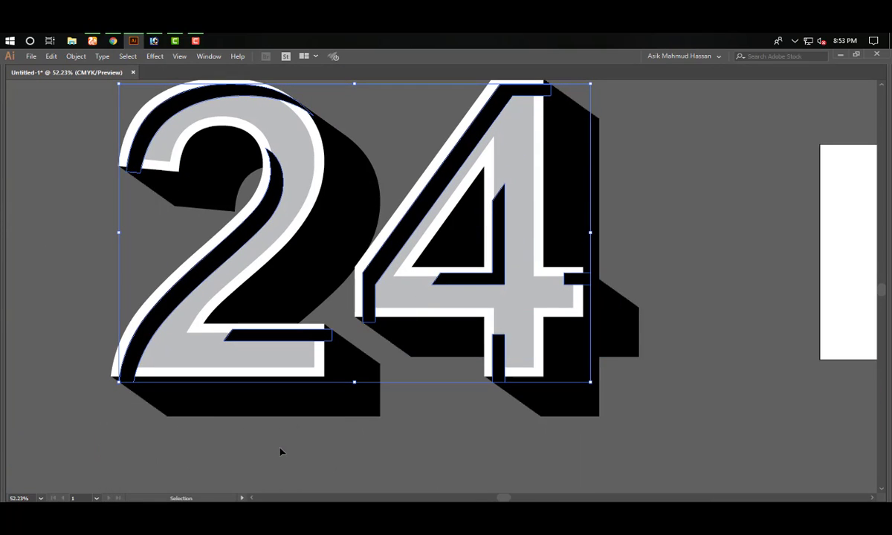
{"action": "key", "text": "Up"}
{"action": "key", "text": "Up"}
{"action": "key", "text": "Up"}
{"action": "key", "text": "Up"}
{"action": "key", "text": "Up"}
{"action": "key", "text": "Up"}
{"action": "key", "text": "Up"}
{"action": "key", "text": "Up"}
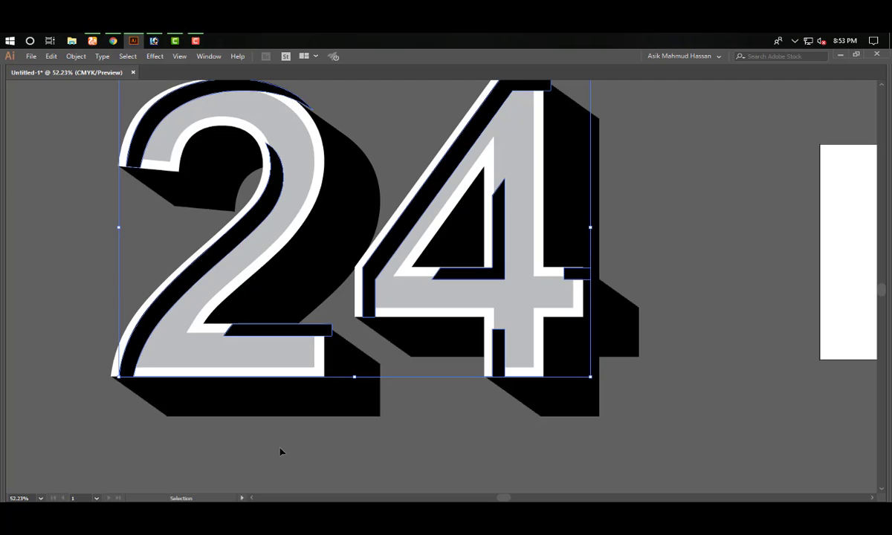
{"action": "key", "text": "Up"}
{"action": "key", "text": "Up"}
{"action": "key", "text": "Up"}
{"action": "key", "text": "Up"}
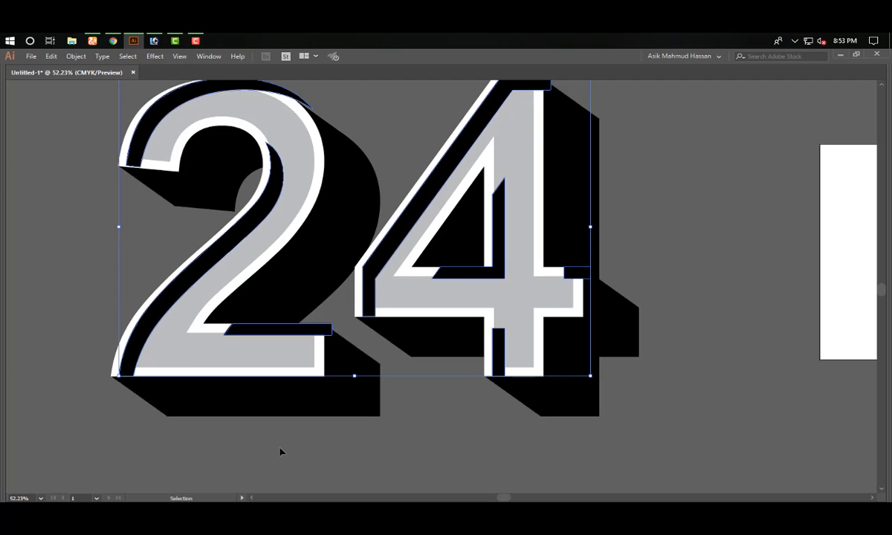
{"action": "key", "text": "Down"}
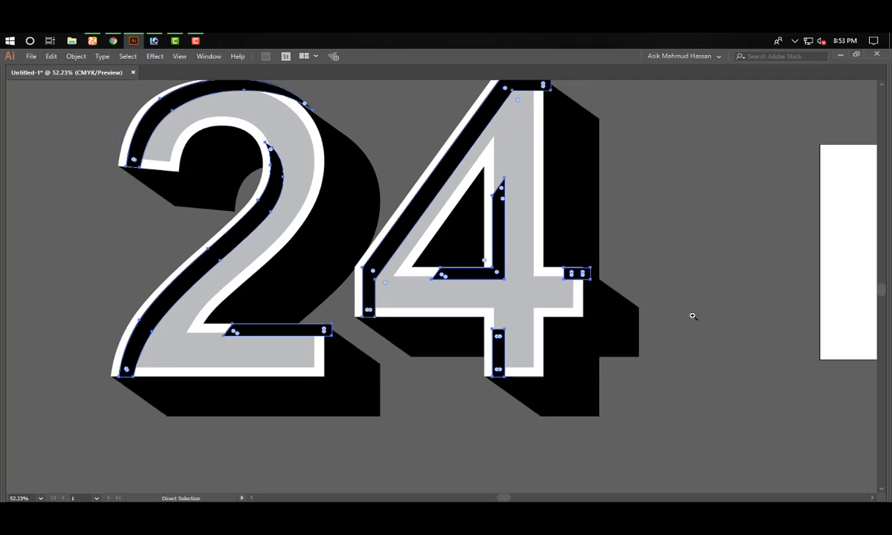
- Nudge the black slivers left in outline view until they coincide with the edges of the 24
{"action": "scroll", "coordinate": [707, 330], "scroll_direction": "up", "scroll_amount": 2}
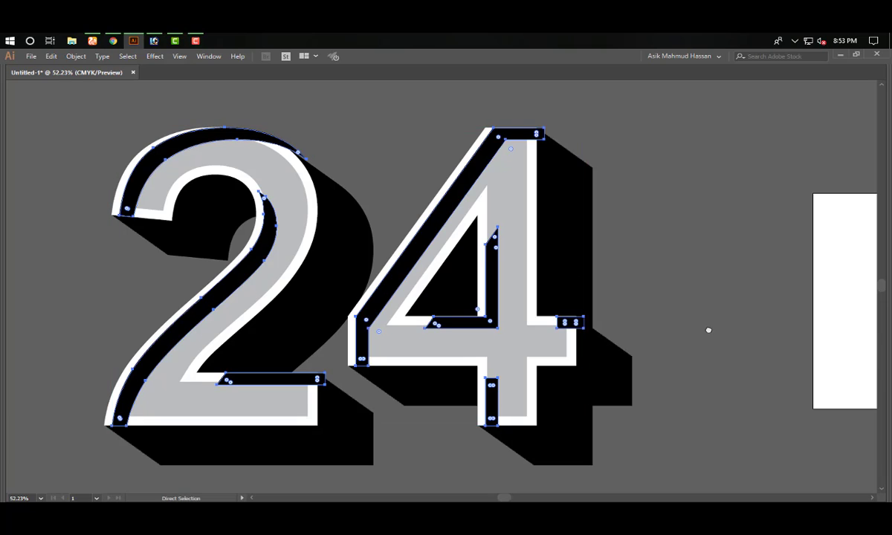
{"action": "key", "text": "ctrl+y"}
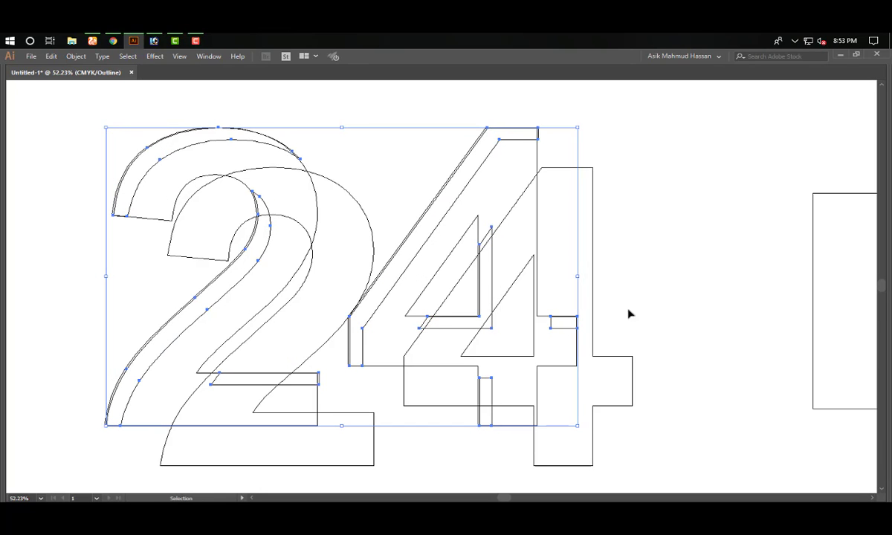
{"action": "key", "text": "Left"}
{"action": "key", "text": "Left"}
{"action": "key", "text": "Left"}
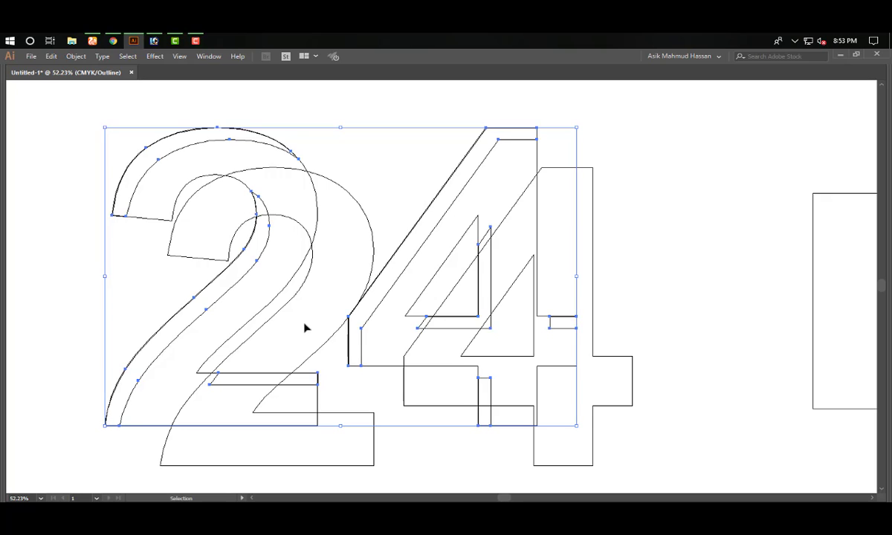
{"action": "key", "text": "Left"}
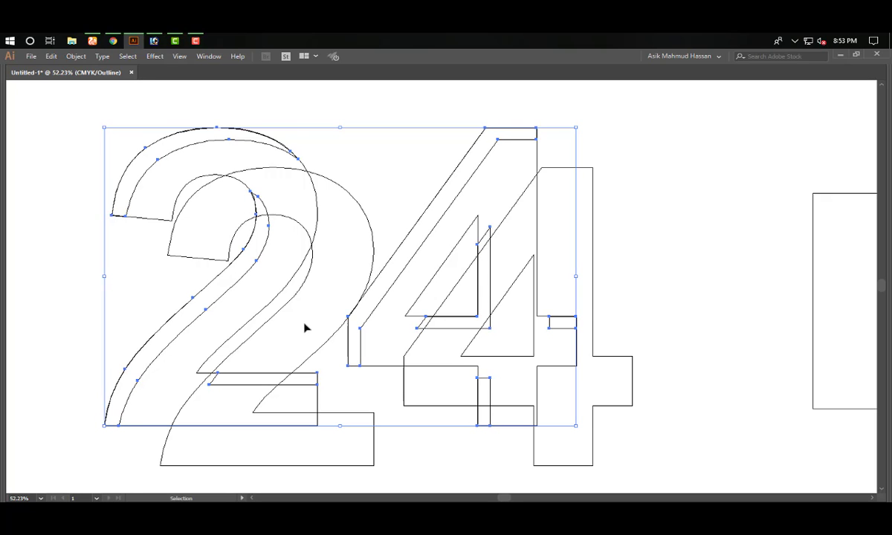
{"action": "key", "text": "ctrl+y"}
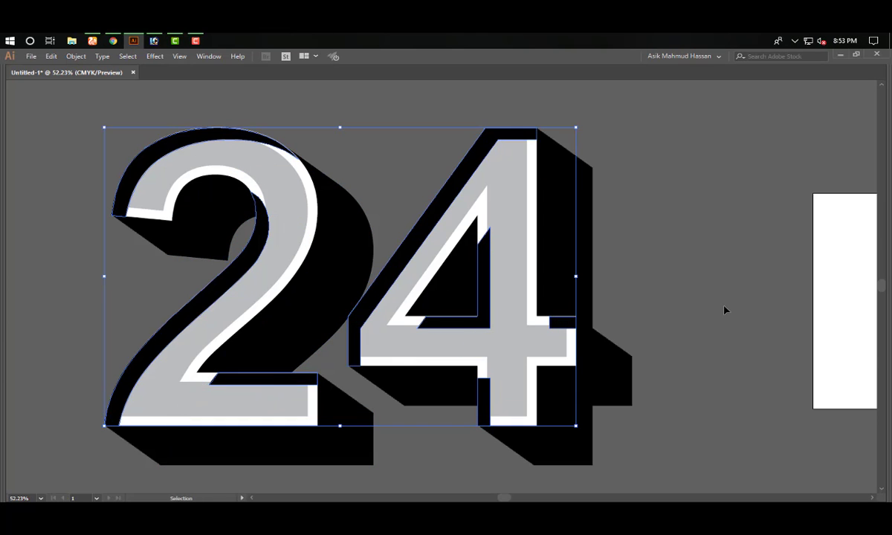
- Copy the white-stroked grey 24 and paste the copy in front, above the black slivers
{"action": "left_click", "coordinate": [510, 316]}
{"action": "left_click", "coordinate": [511, 277]}
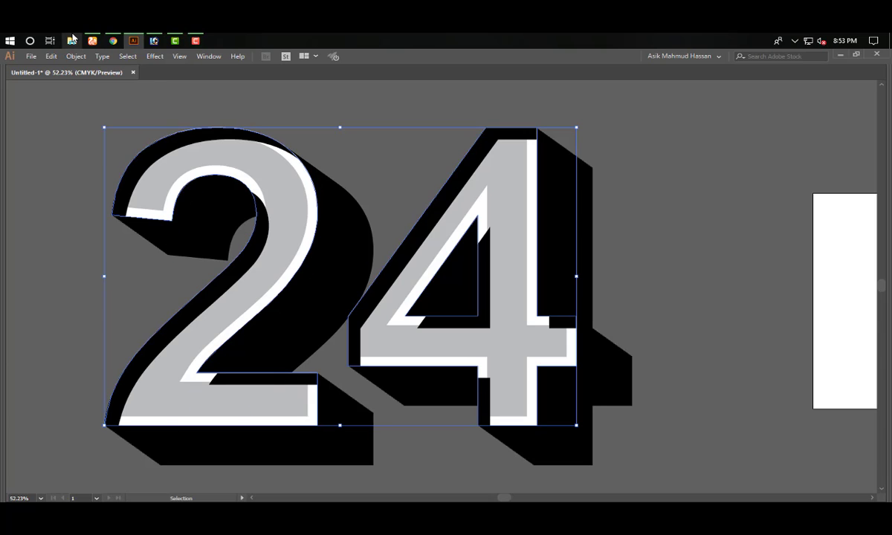
{"action": "left_click", "coordinate": [128, 56]}
{"action": "mouse_move", "coordinate": [112, 58]}
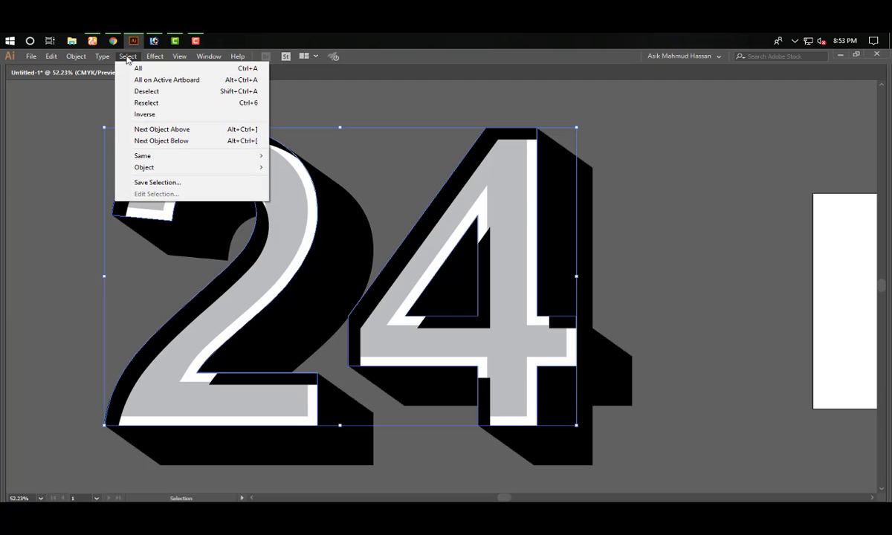
{"action": "left_click", "coordinate": [296, 251]}
{"action": "key", "text": "ctrl+c"}
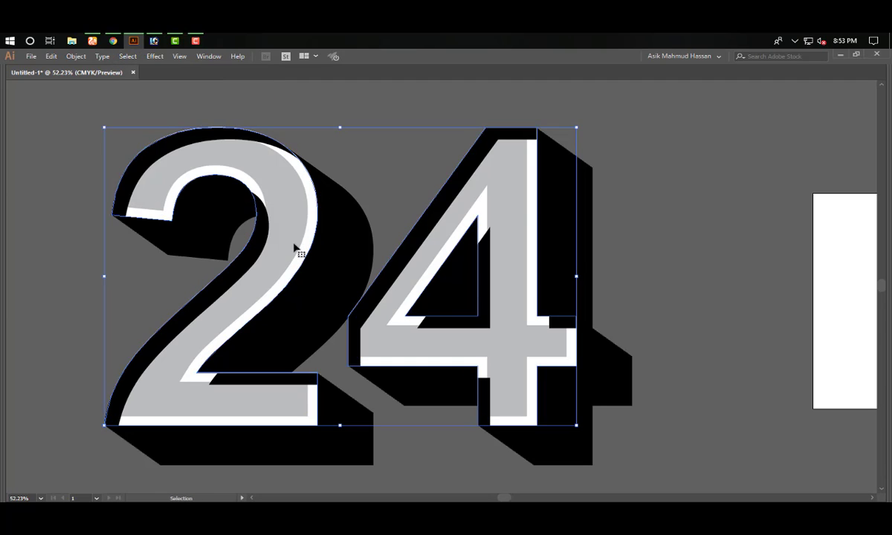
{"action": "key", "text": "ctrl+f"}
- Remove the grey fill from the front copy of the 24, keeping only its 33 pt white stroke
{"action": "key", "text": "Tab"}
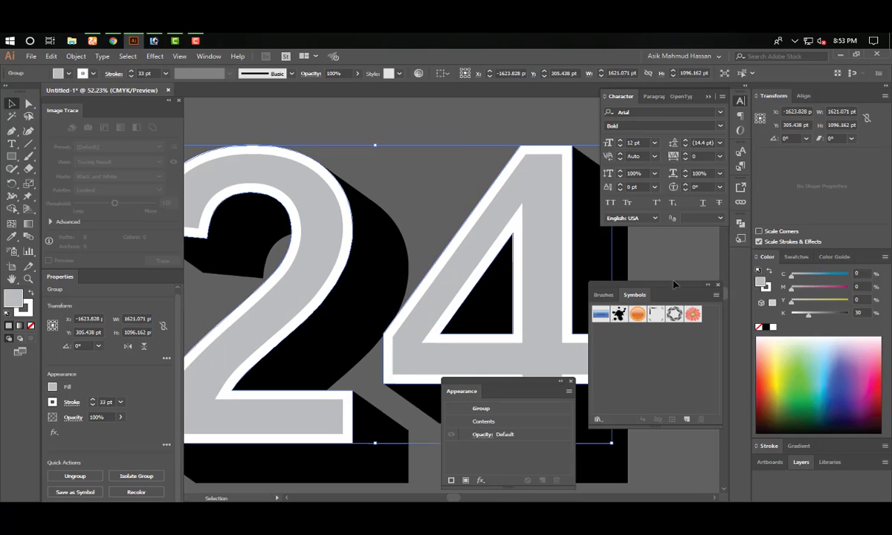
{"action": "left_click", "coordinate": [769, 290]}
{"action": "left_click", "coordinate": [761, 284]}
{"action": "key", "text": "Tab"}
{"action": "left_click", "coordinate": [655, 323]}
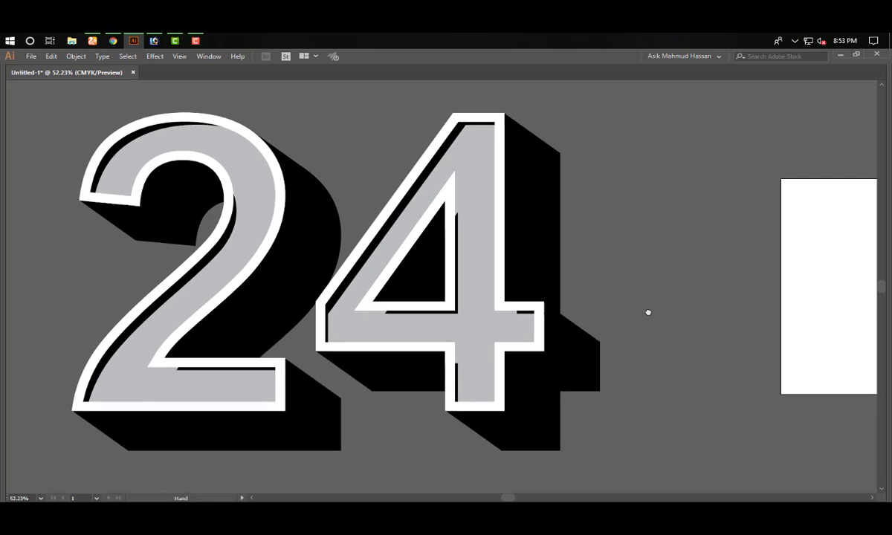
- Nudge the black sliver shading right and partly back left, leaving it slightly right of its original position under the white outline
{"action": "left_click", "coordinate": [180, 290]}
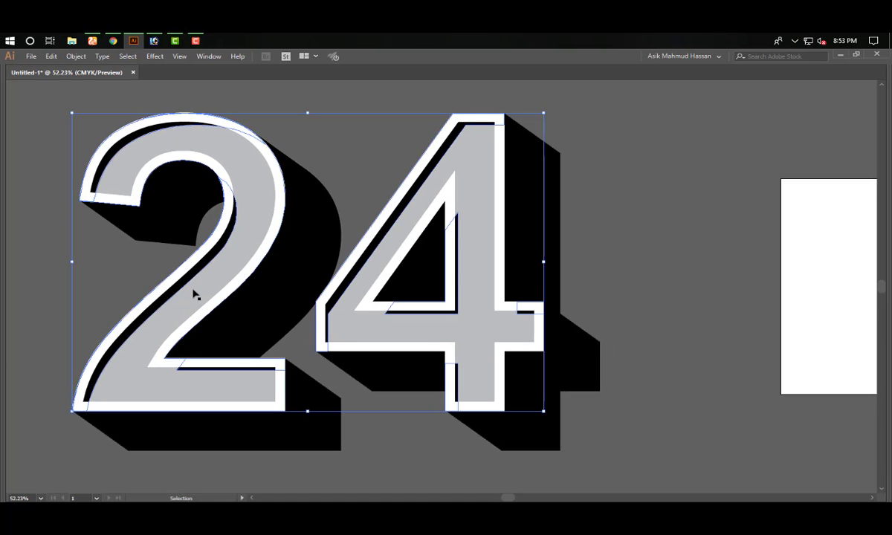
{"action": "key", "text": "Right"}
{"action": "key", "text": "Right"}
{"action": "key", "text": "Right"}
{"action": "key", "text": "Right"}
{"action": "key", "text": "Right"}
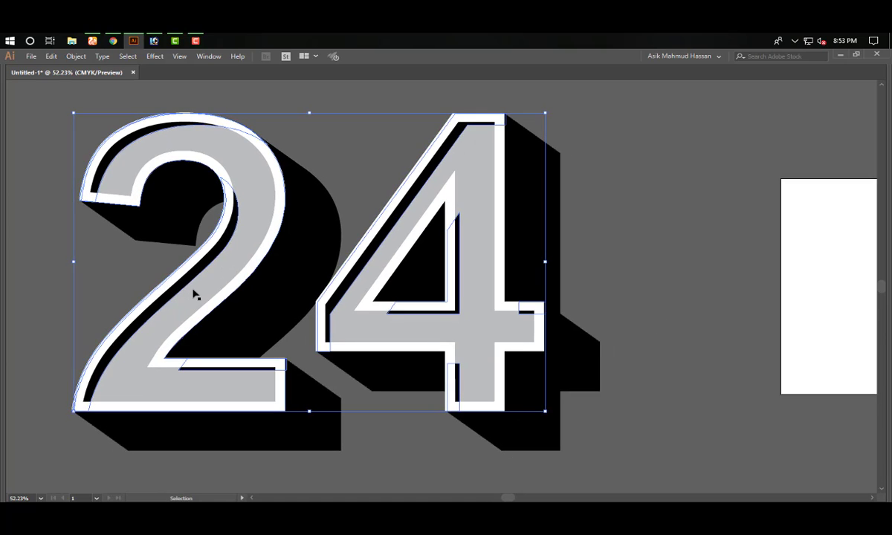
{"action": "key", "text": "Right"}
{"action": "key", "text": "Right"}
{"action": "key", "text": "Right"}
{"action": "key", "text": "Right"}
{"action": "key", "text": "Right"}
{"action": "key", "text": "Right"}
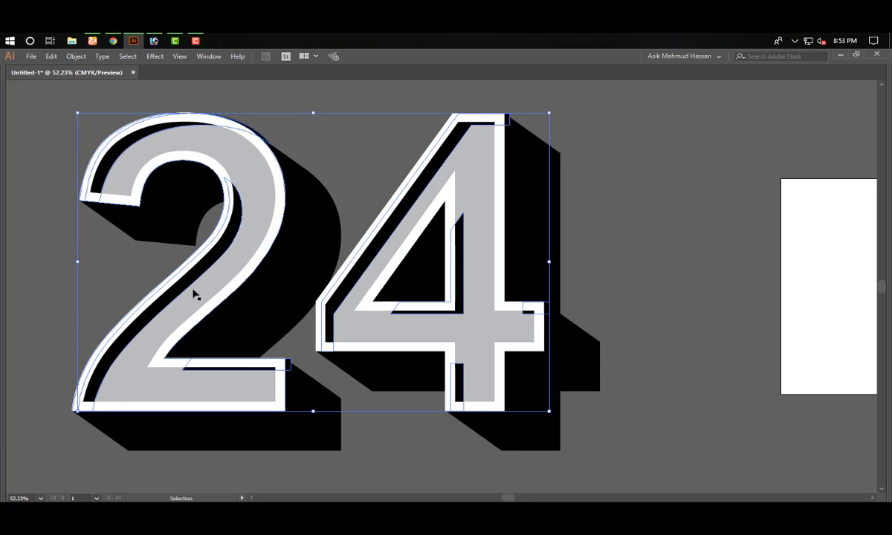
{"action": "key", "text": "Right"}
{"action": "key", "text": "Right"}
{"action": "key", "text": "Right"}
{"action": "key", "text": "Right"}
{"action": "key", "text": "Left"}
{"action": "key", "text": "Left"}
{"action": "key", "text": "Left"}
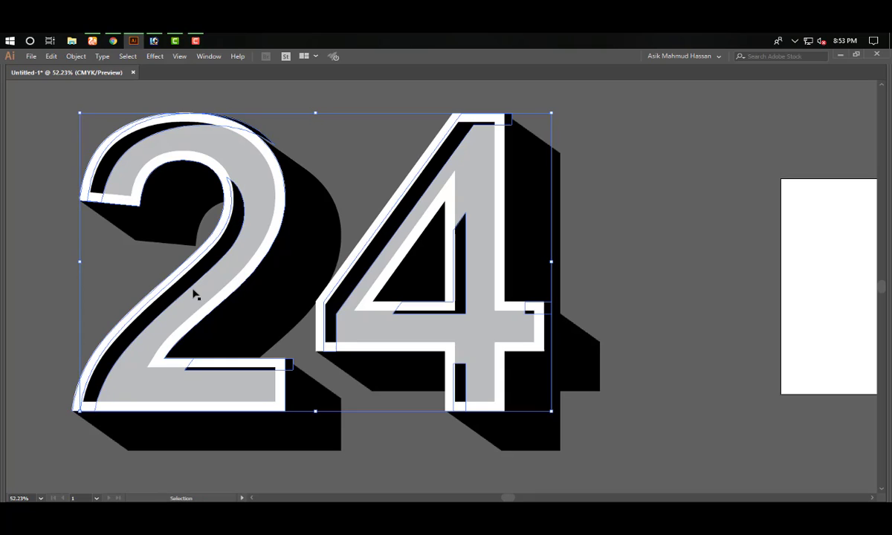
{"action": "key", "text": "Left"}
{"action": "key", "text": "Left"}
{"action": "key", "text": "Left"}
{"action": "key", "text": "Left"}
{"action": "key", "text": "Left"}
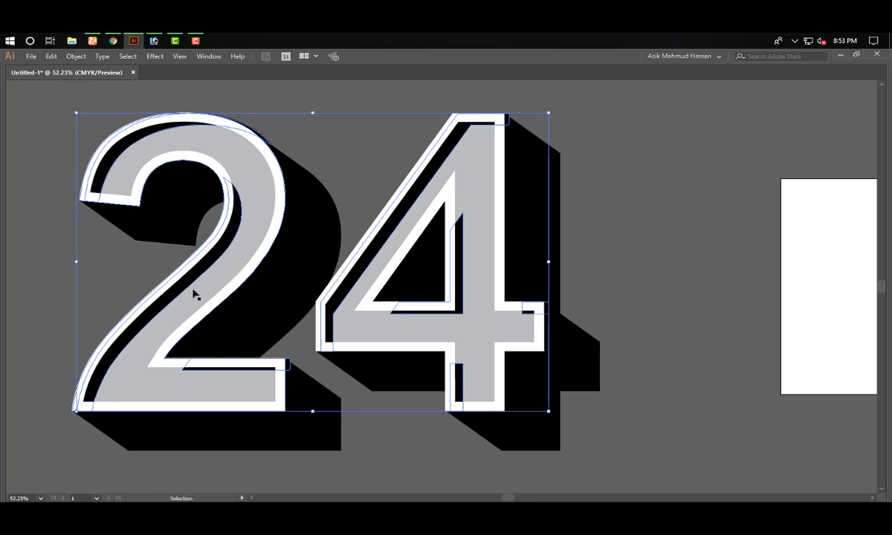
{"action": "key", "text": "Left"}
{"action": "key", "text": "Left"}
{"action": "key", "text": "Left"}
{"action": "key", "text": "Left"}
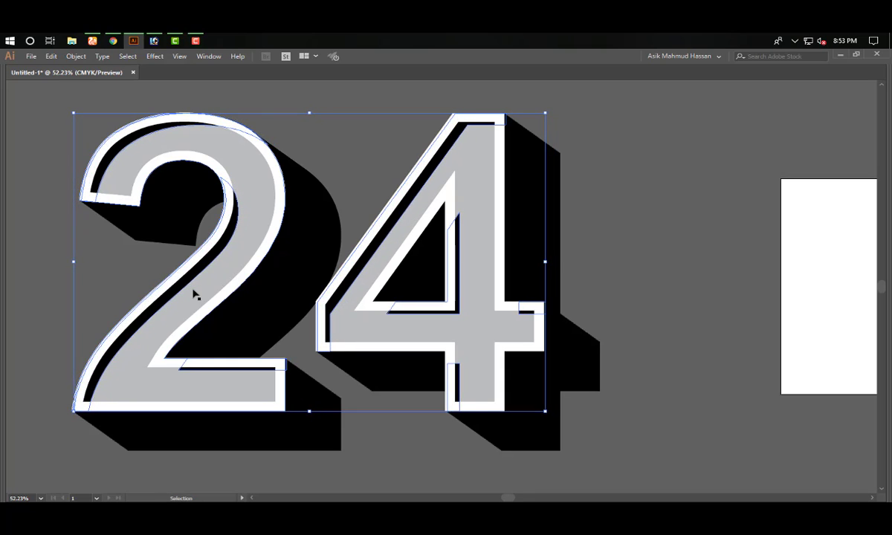
{"action": "left_click", "coordinate": [638, 287]}
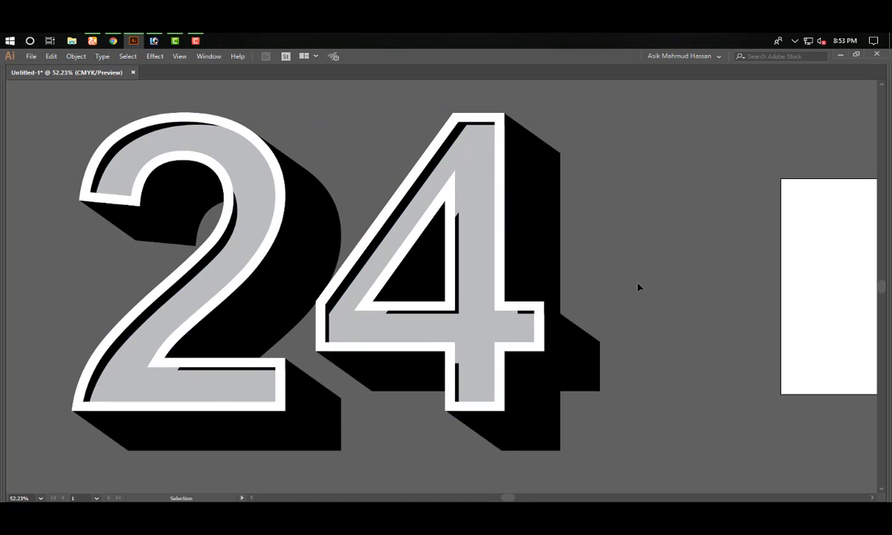
- Extend the inner end of the black sliver along the 2's base bar leftward toward the white outline's inner corner
{"action": "left_click_drag", "start_coordinate": [649, 296], "coordinate": [616, 270]}
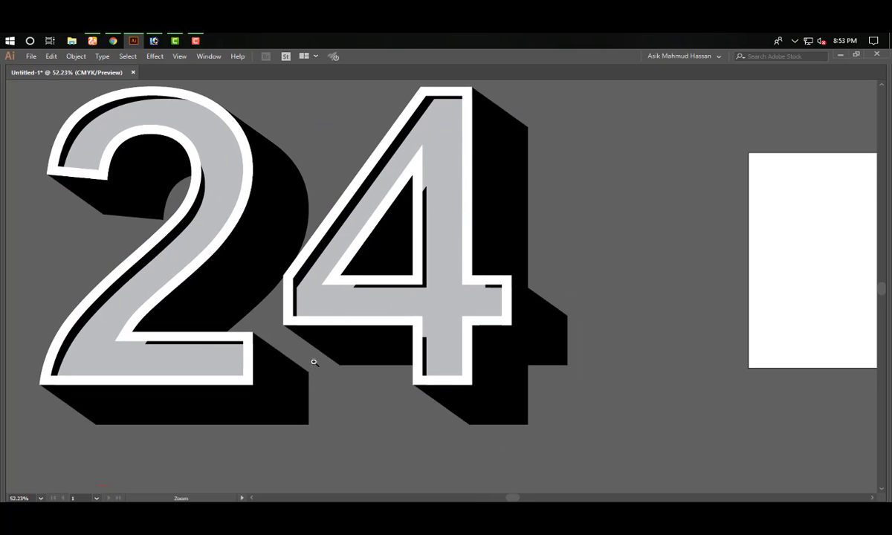
{"action": "left_click_drag", "start_coordinate": [124, 306], "coordinate": [328, 309]}
{"action": "key", "text": "z"}
{"action": "left_click_drag", "start_coordinate": [180, 258], "coordinate": [621, 422]}
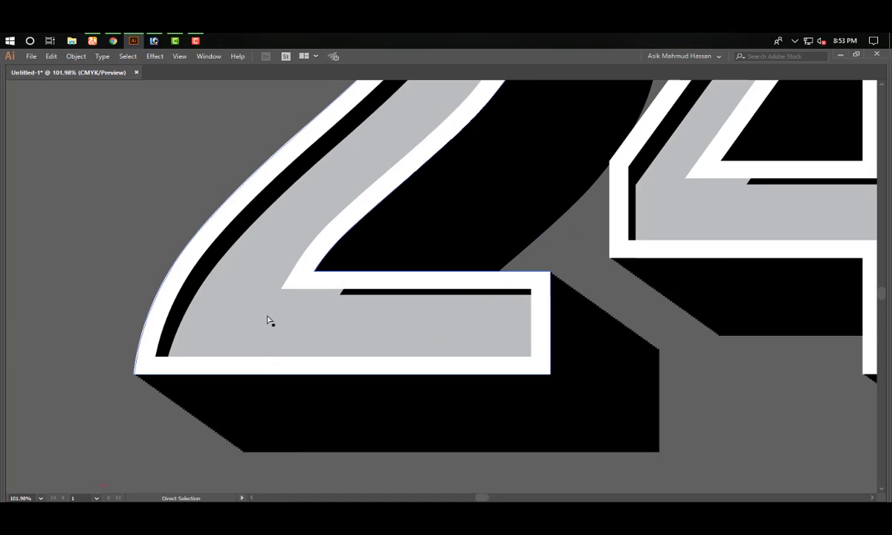
{"action": "key", "text": "a"}
{"action": "left_click_drag", "start_coordinate": [123, 222], "coordinate": [740, 388]}
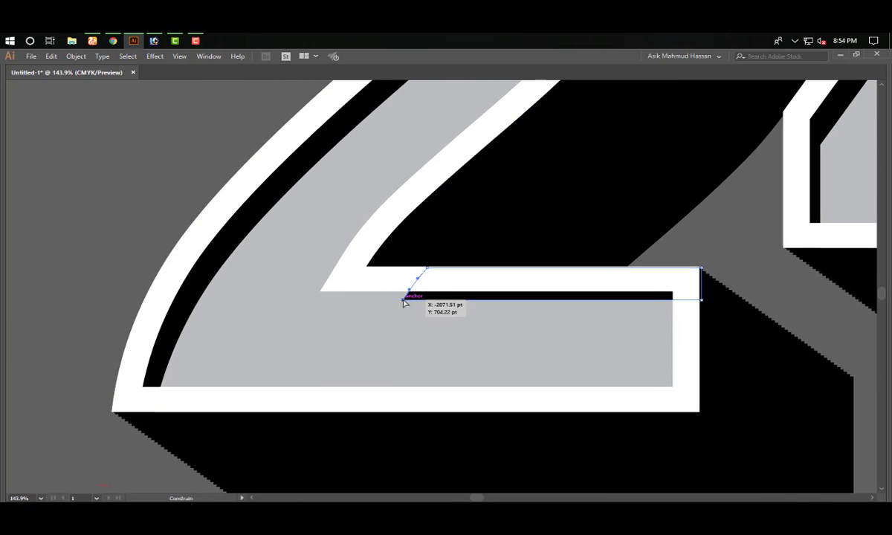
{"action": "left_click_drag", "start_coordinate": [429, 272], "coordinate": [331, 286]}
{"action": "key", "text": "ctrl+z"}
{"action": "left_click", "coordinate": [300, 275]}
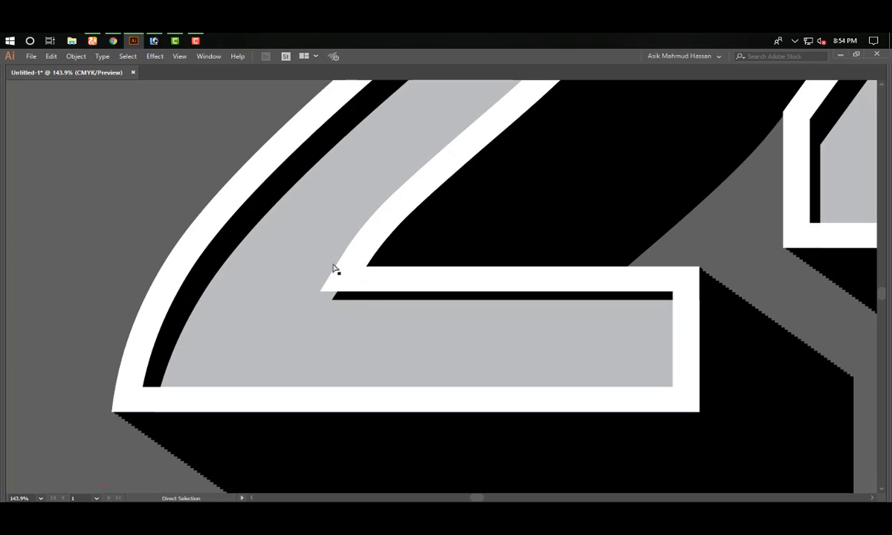
{"action": "left_click", "coordinate": [345, 299]}
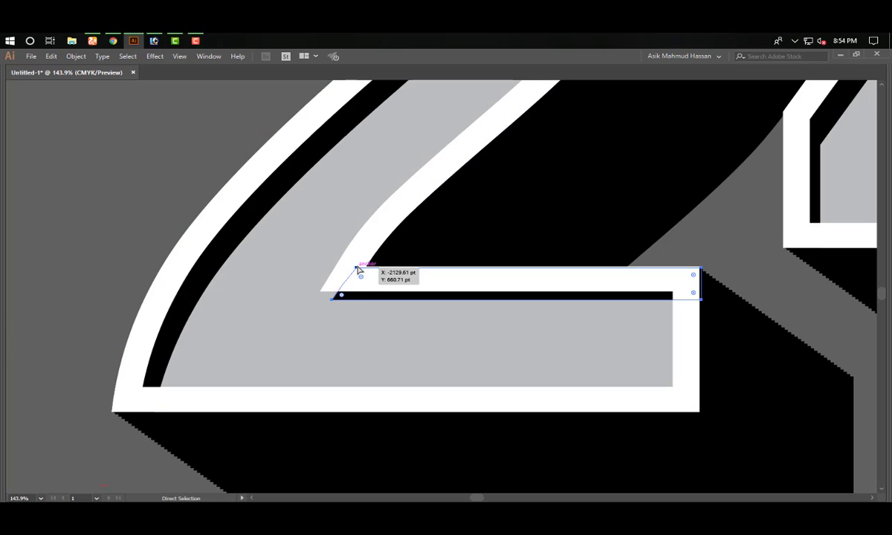
- Move the upper anchor of the 2's base sliver onto the white outline's inner corner so the end is slanted
{"action": "left_click_drag", "start_coordinate": [357, 267], "coordinate": [322, 292]}
{"action": "left_click_drag", "start_coordinate": [179, 229], "coordinate": [454, 374]}
{"action": "left_click_drag", "start_coordinate": [436, 288], "coordinate": [476, 263]}
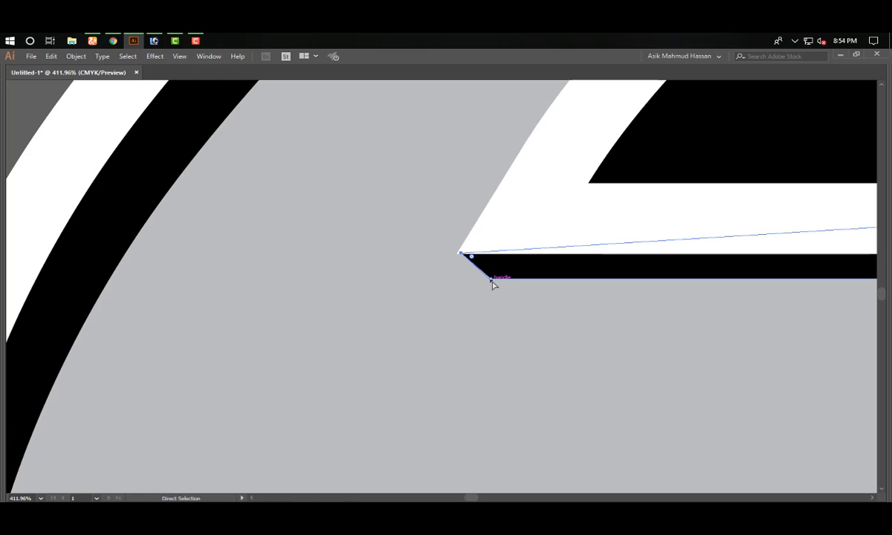
{"action": "key", "text": "ctrl+minus"}
{"action": "key", "text": "ctrl+minus"}
{"action": "key", "text": "ctrl+minus"}
{"action": "key", "text": "ctrl+minus"}
{"action": "key", "text": "ctrl+minus"}
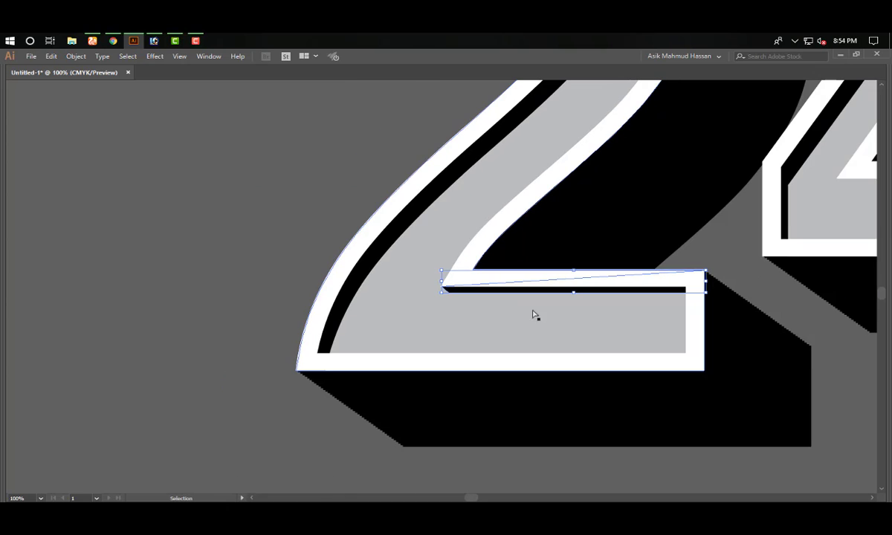
- Reshape the black sliver around the 4's triangular opening so its lower end meets the white outline's sharp corner
{"action": "key", "text": "space"}
{"action": "left_click_drag", "start_coordinate": [710, 310], "coordinate": [318, 331]}
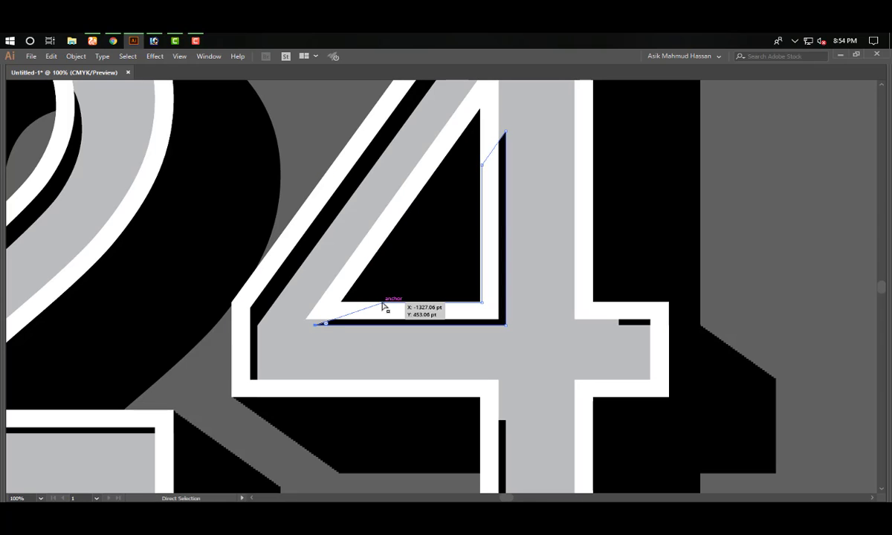
{"action": "left_click_drag", "start_coordinate": [382, 303], "coordinate": [309, 320]}
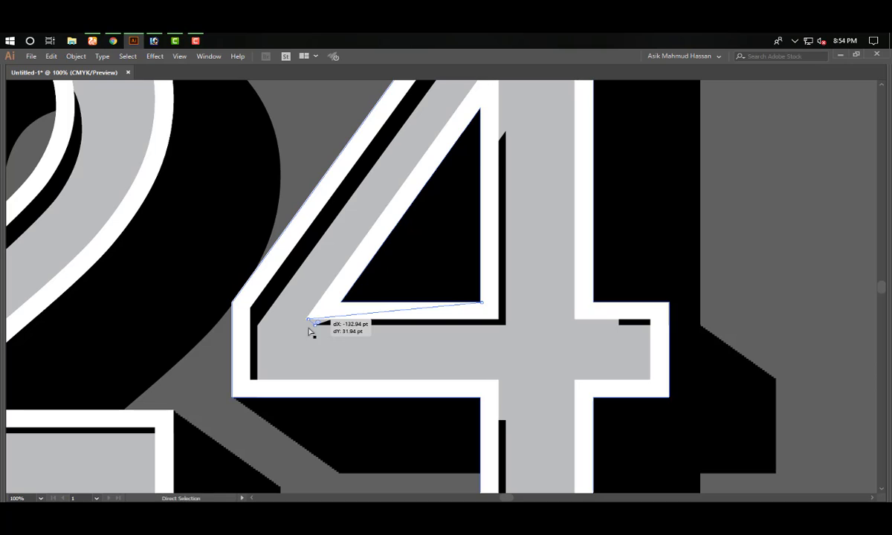
{"action": "left_click_drag", "start_coordinate": [727, 278], "coordinate": [724, 277]}
{"action": "left_click_drag", "start_coordinate": [366, 341], "coordinate": [366, 341]}
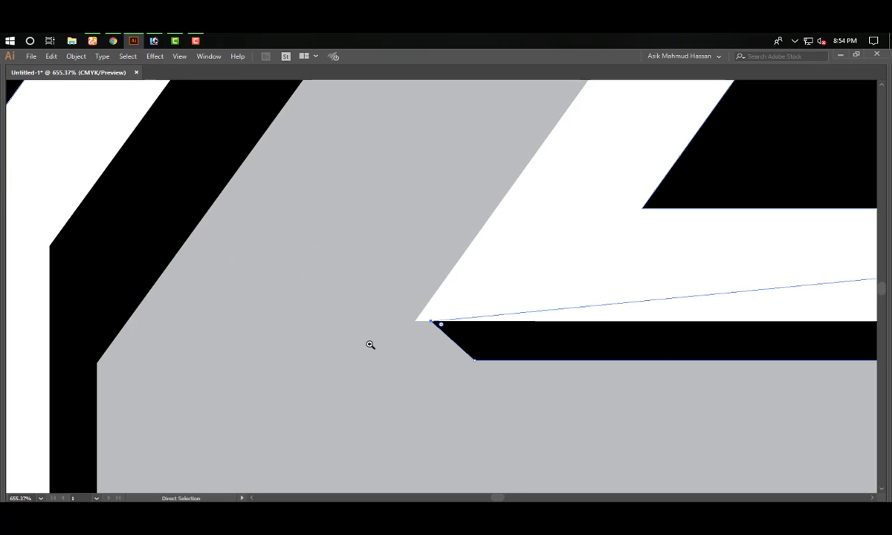
{"action": "key", "text": "Left"}
{"action": "key", "text": "Left"}
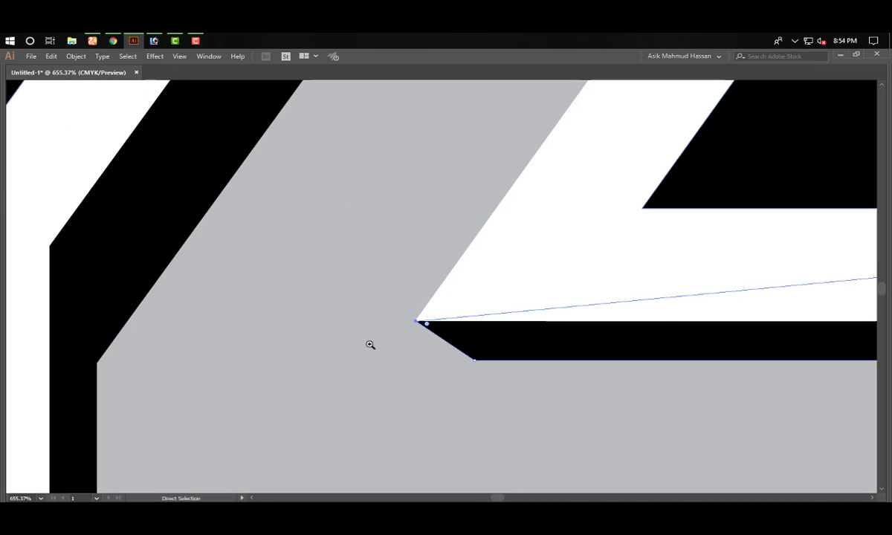
{"action": "key", "text": "ctrl+minus"}
{"action": "key", "text": "ctrl+minus"}
{"action": "key", "text": "ctrl+minus"}
{"action": "key", "text": "ctrl+minus"}
{"action": "key", "text": "ctrl+minus"}
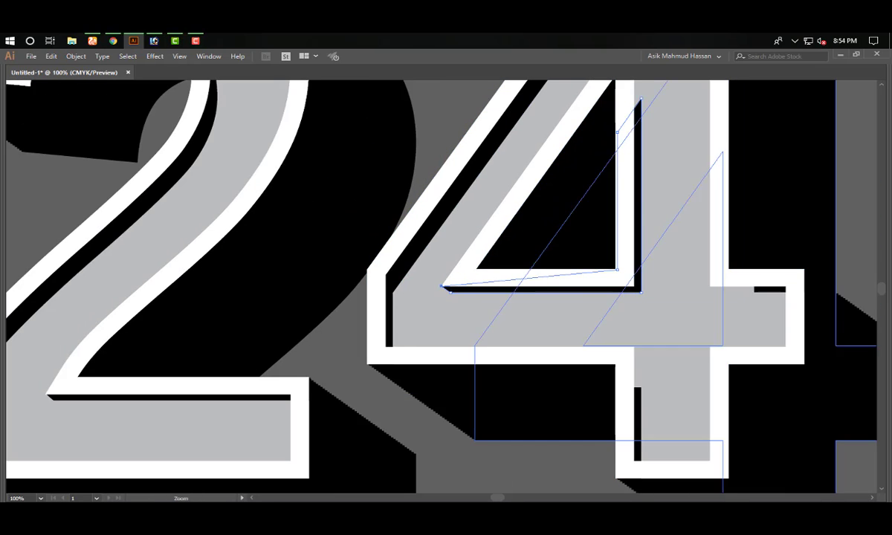
- Raise the upper anchors of the sliver beside the 4's triangular opening to meet the white outline's apex
{"action": "left_click_drag", "start_coordinate": [615, 326], "coordinate": [550, 366]}
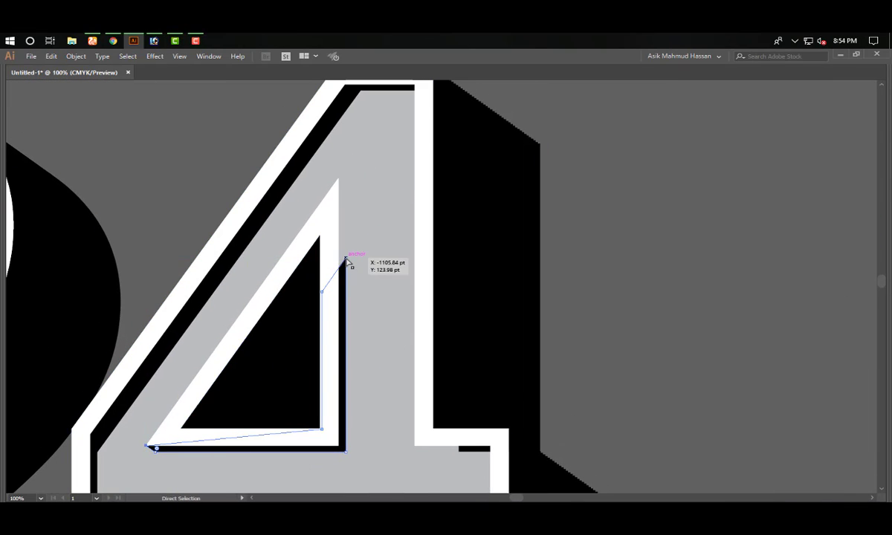
{"action": "left_click_drag", "start_coordinate": [346, 259], "coordinate": [345, 198]}
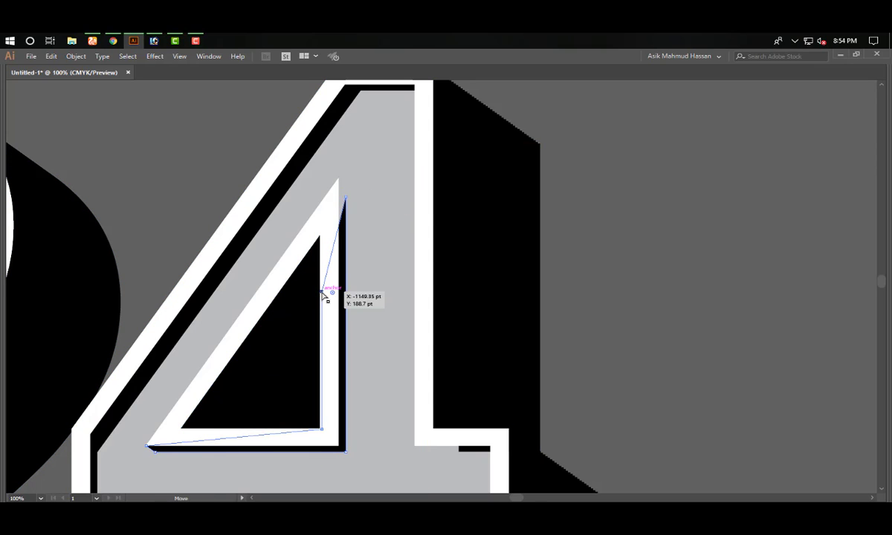
{"action": "left_click_drag", "start_coordinate": [322, 289], "coordinate": [339, 180]}
{"action": "key", "text": "v"}
{"action": "left_click", "coordinate": [707, 261]}
- Extend the black sliver on the 4's short right arm to the white outline's inner corner with a slanted end
{"action": "key", "text": "space"}
{"action": "left_click_drag", "start_coordinate": [586, 409], "coordinate": [644, 206]}
{"action": "left_click_drag", "start_coordinate": [518, 254], "coordinate": [473, 242]}
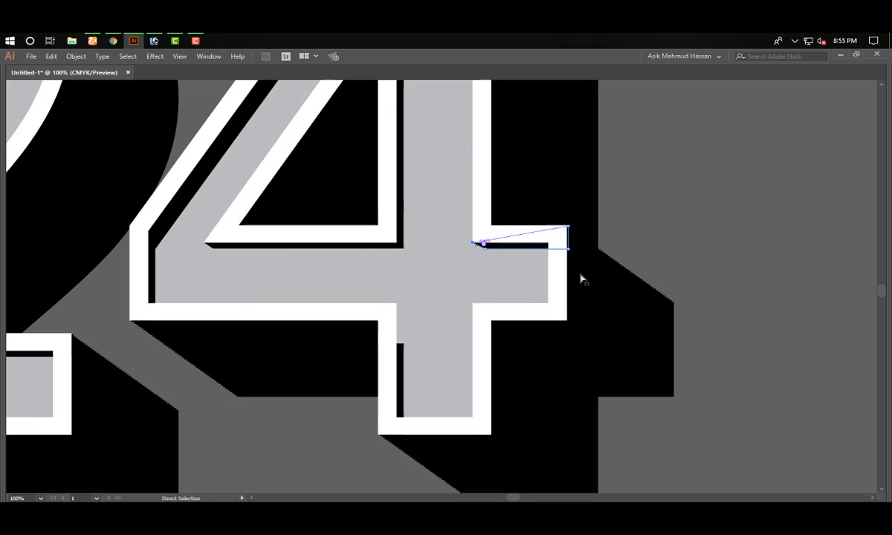
- Lengthen the black sliver on the 4's lower stem upward to the crossbar outline's corner with a slanted end
{"action": "scroll", "coordinate": [731, 271], "scroll_direction": "down", "scroll_amount": 3}
{"action": "scroll", "coordinate": [731, 272], "scroll_direction": "right", "scroll_amount": 1}
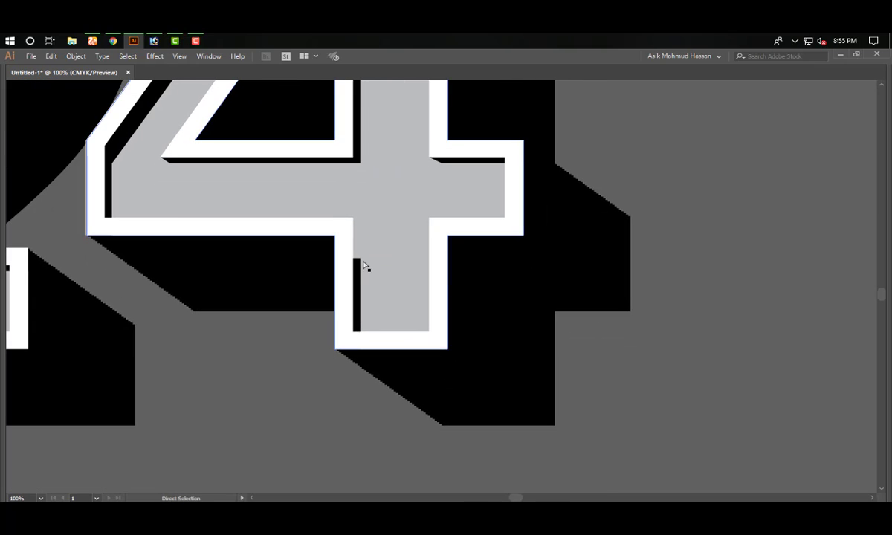
{"action": "left_click_drag", "start_coordinate": [360, 262], "coordinate": [360, 229]}
{"action": "left_click_drag", "start_coordinate": [338, 260], "coordinate": [354, 221]}
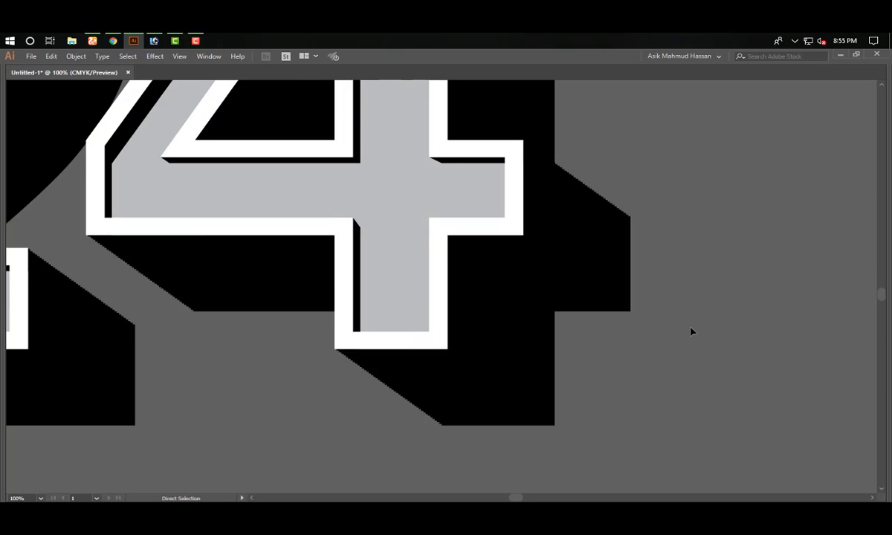
- Inspect the reshaped inner shading of the whole 24, including the sliver on the 4's short right arm
{"action": "key", "text": "ctrl+minus"}
{"action": "key", "text": "ctrl+minus"}
{"action": "key", "text": "space"}
{"action": "left_click_drag", "start_coordinate": [606, 318], "coordinate": [700, 391]}
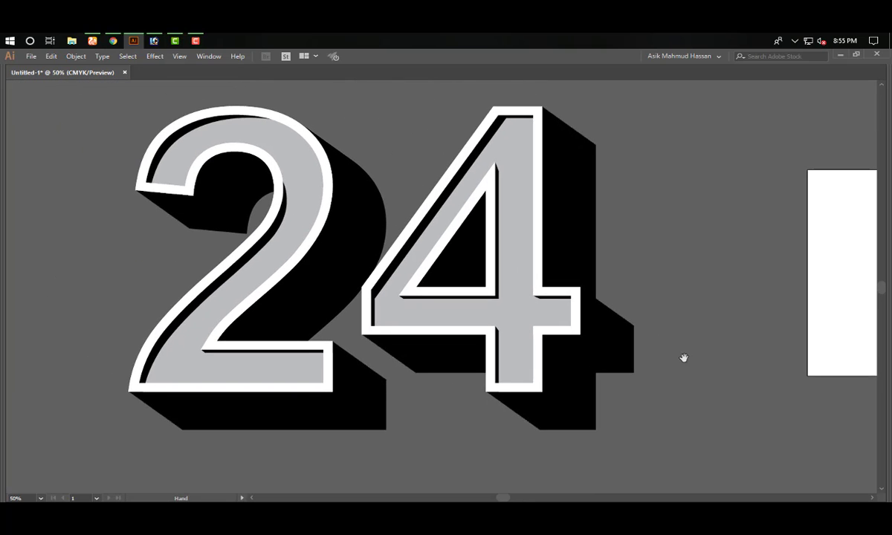
{"action": "left_click_drag", "start_coordinate": [684, 358], "coordinate": [716, 370]}
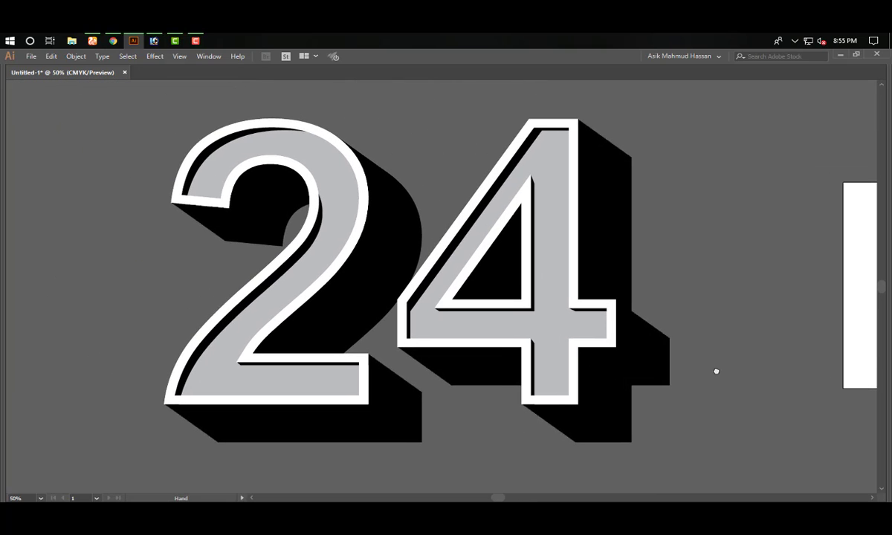
{"action": "key", "text": "v"}
{"action": "left_click", "coordinate": [583, 313]}
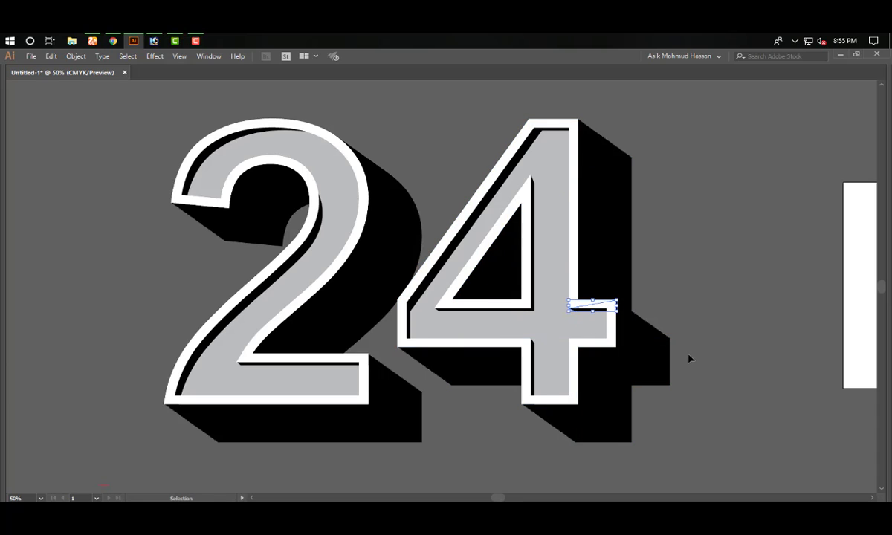
{"action": "key", "text": "z"}
{"action": "left_click_drag", "start_coordinate": [481, 258], "coordinate": [667, 347]}
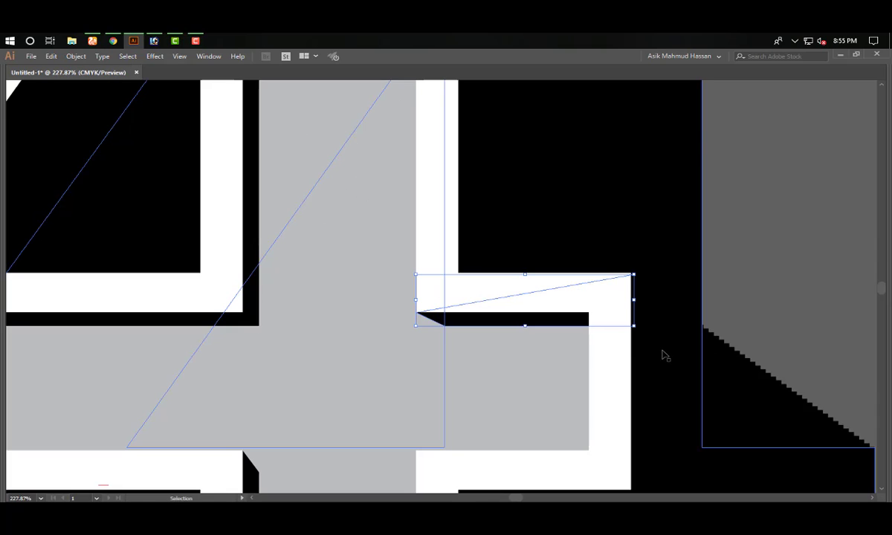
{"action": "left_click", "coordinate": [784, 312]}
{"action": "key", "text": "a"}
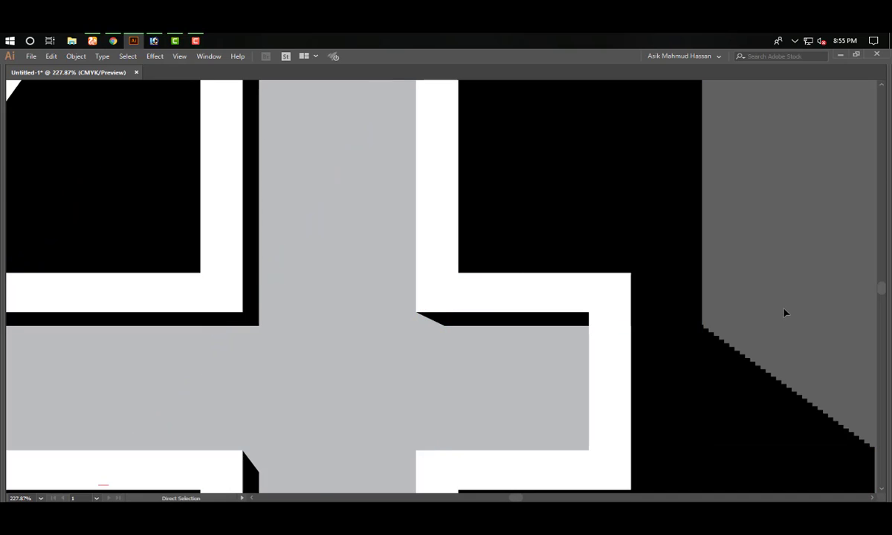
{"action": "key", "text": "ctrl+minus"}
{"action": "key", "text": "ctrl+minus"}
{"action": "key", "text": "ctrl+minus"}
{"action": "key", "text": "ctrl+minus"}
{"action": "key", "text": "ctrl+minus"}
{"action": "key", "text": "ctrl+minus"}
{"action": "left_click_drag", "start_coordinate": [586, 334], "coordinate": [671, 332]}
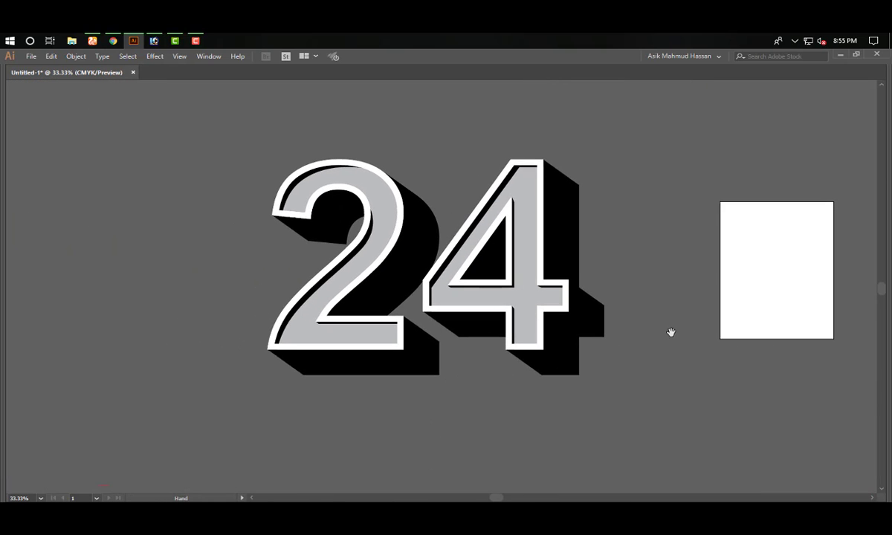
{"action": "key", "text": "ctrl+minus"}
{"action": "left_click_drag", "start_coordinate": [629, 394], "coordinate": [578, 390]}
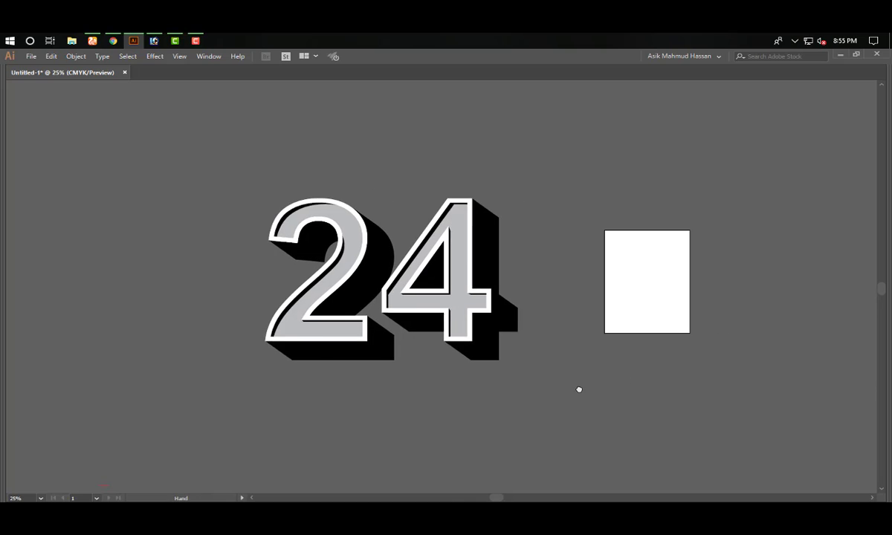
- Draw a black-filled rectangle of 3736 x 2040 pt covering the whole 24
{"action": "key", "text": "Tab"}
{"action": "left_click_drag", "start_coordinate": [551, 349], "coordinate": [506, 303]}
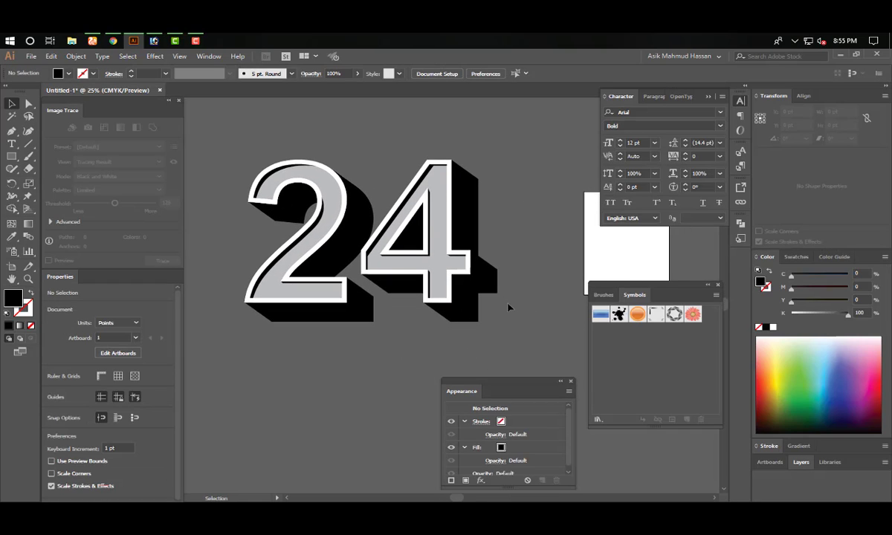
{"action": "left_click", "coordinate": [490, 288]}
{"action": "left_click", "coordinate": [518, 313]}
{"action": "left_click", "coordinate": [12, 156]}
{"action": "key", "text": "Tab"}
{"action": "left_click_drag", "start_coordinate": [105, 110], "coordinate": [626, 376]}
{"action": "key", "text": "Tab"}
{"action": "left_click", "coordinate": [13, 106]}
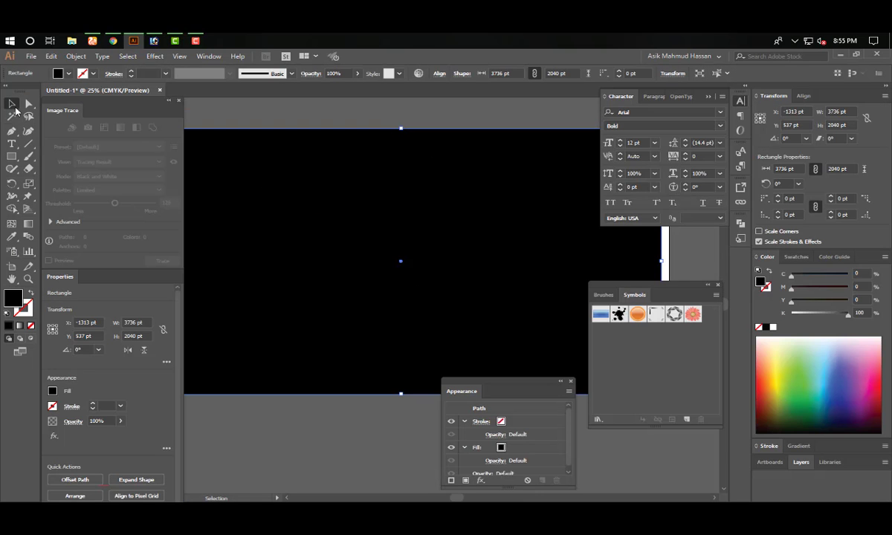
- Send the rectangle behind the 24 and set its fill to 31% black for a grey background
{"action": "key", "text": "ctrl+shift+bracketleft"}
{"action": "left_click", "coordinate": [324, 410]}
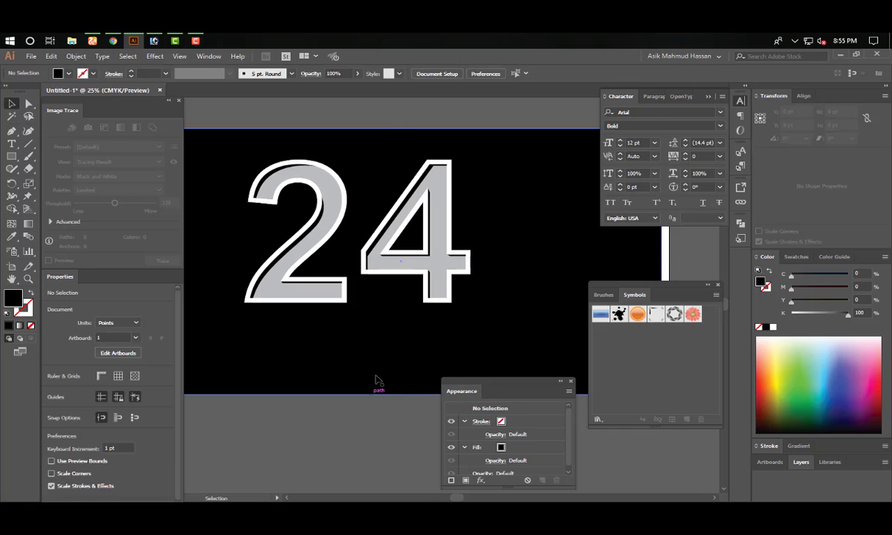
{"action": "left_click_drag", "start_coordinate": [848, 316], "coordinate": [809, 318]}
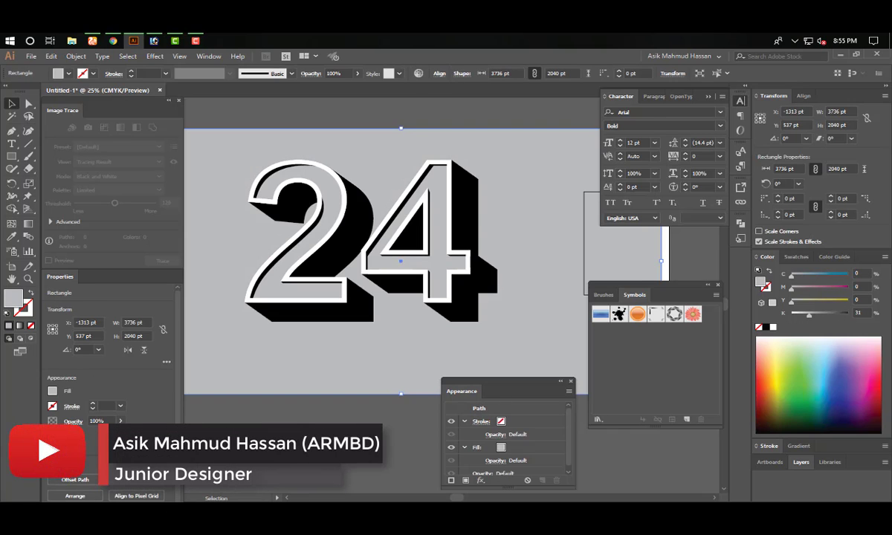
{"action": "left_click", "coordinate": [418, 417]}
- Recolor the rear 2 and 4 of the black blend with the background grey sampled by the Eyedropper
{"action": "left_click", "coordinate": [499, 292], "text": "ctrl"}
{"action": "left_click", "coordinate": [371, 320], "text": "ctrl+shift"}
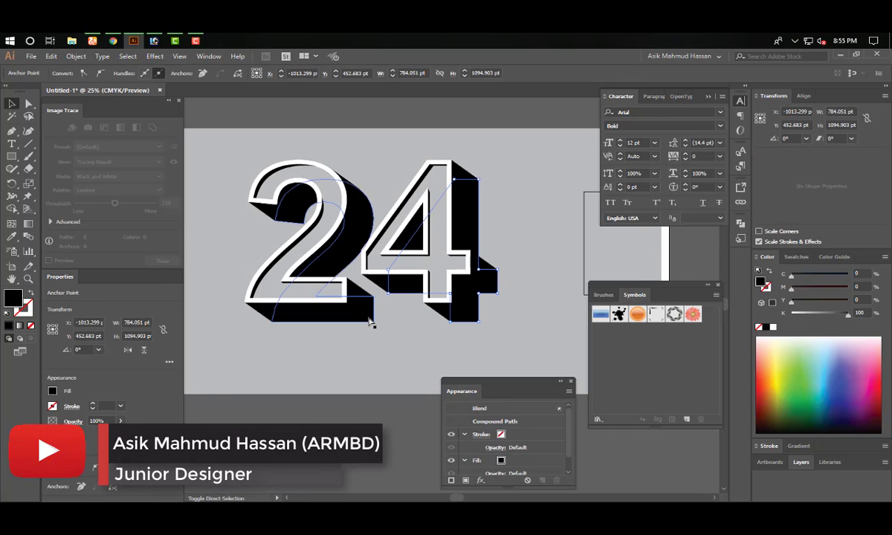
{"action": "left_click", "coordinate": [11, 237]}
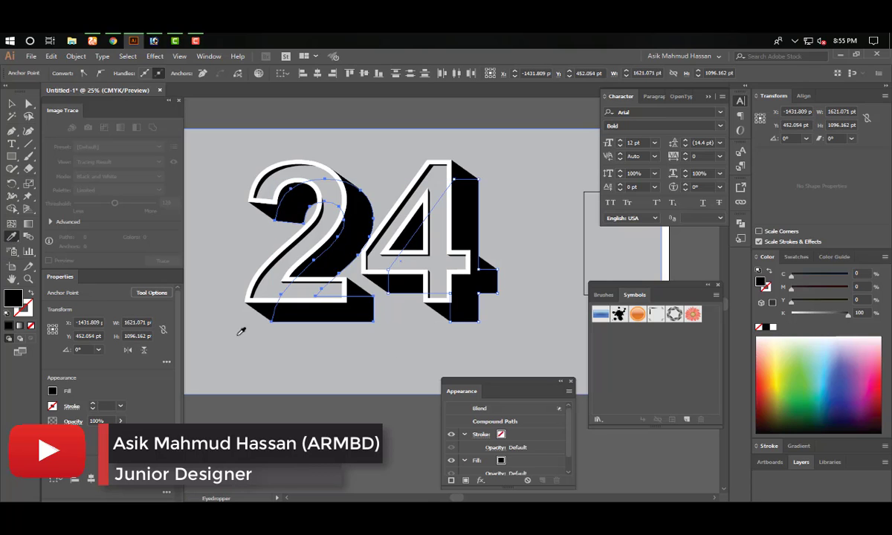
{"action": "left_click", "coordinate": [243, 331]}
{"action": "left_click", "coordinate": [12, 104]}
{"action": "key", "text": "Tab"}
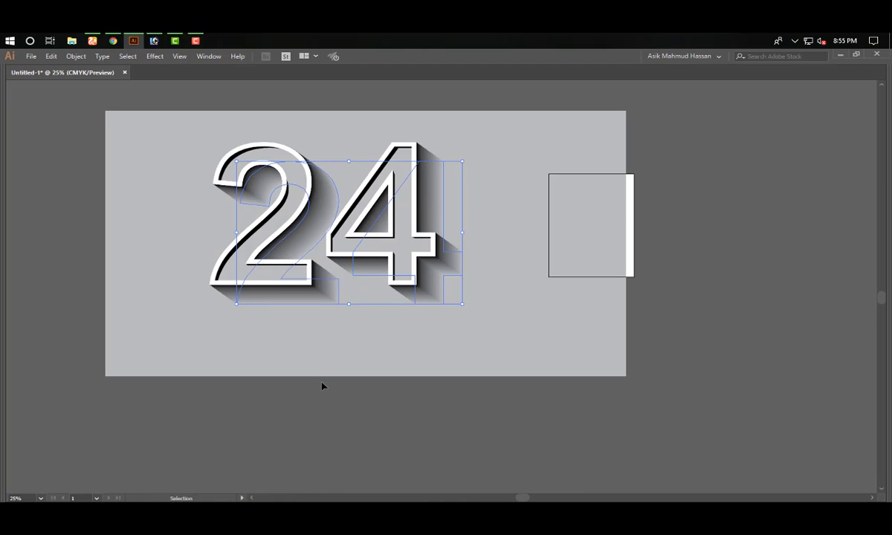
{"action": "left_click_drag", "start_coordinate": [402, 261], "coordinate": [421, 264]}
{"action": "key", "text": "ctrl+alt+b"}
{"action": "left_click", "coordinate": [510, 419]}
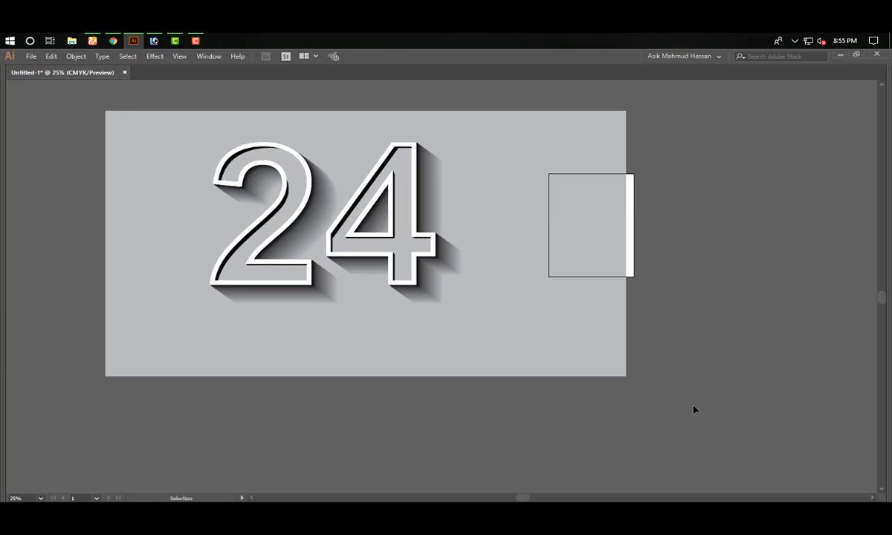
- Group all parts of the 24 artwork and move the group nearer the centre of the grey rectangle
{"action": "left_click_drag", "start_coordinate": [181, 179], "coordinate": [85, 115]}
{"action": "left_click_drag", "start_coordinate": [164, 159], "coordinate": [166, 162]}
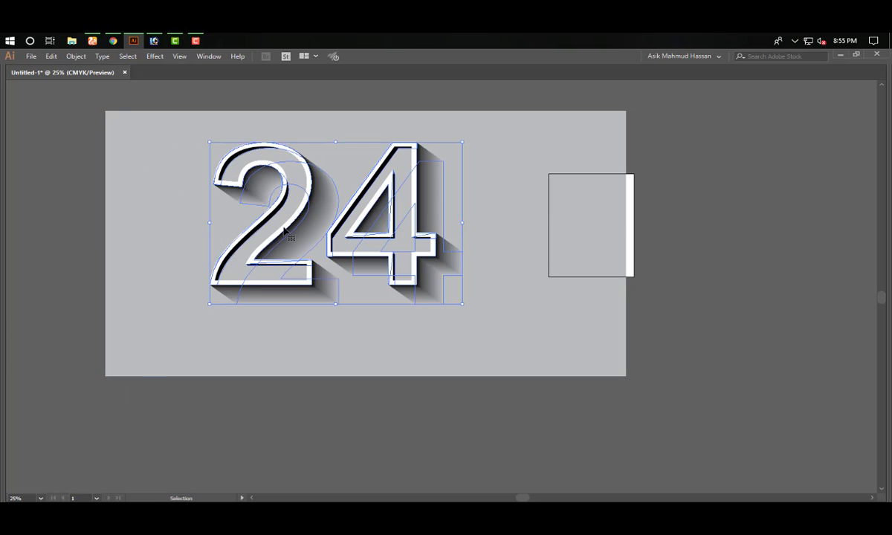
{"action": "right_click", "coordinate": [309, 221]}
{"action": "left_click", "coordinate": [358, 278]}
{"action": "left_click_drag", "start_coordinate": [405, 246], "coordinate": [426, 273]}
- Align the 24 group and the grey rectangle to each other on their horizontal and vertical centers
{"action": "left_click_drag", "start_coordinate": [693, 199], "coordinate": [272, 316]}
{"action": "key", "text": "Tab"}
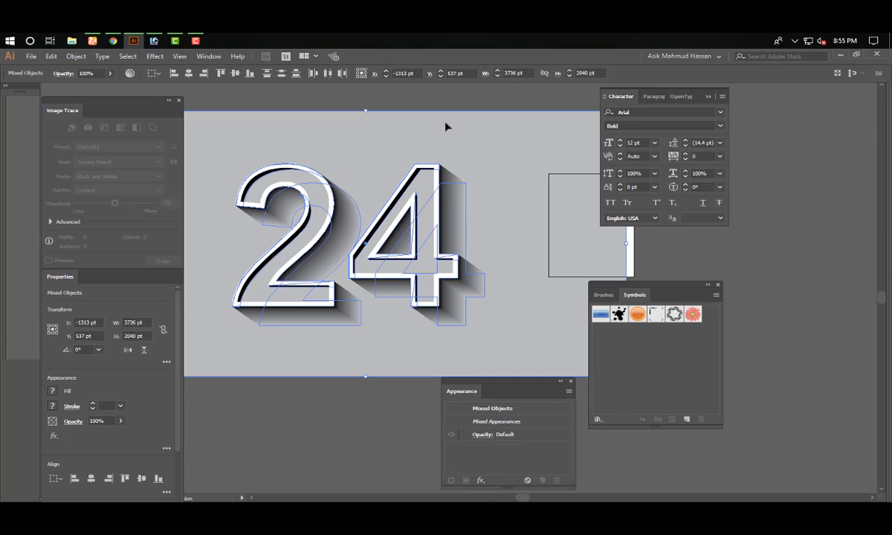
{"action": "left_click", "coordinate": [190, 73]}
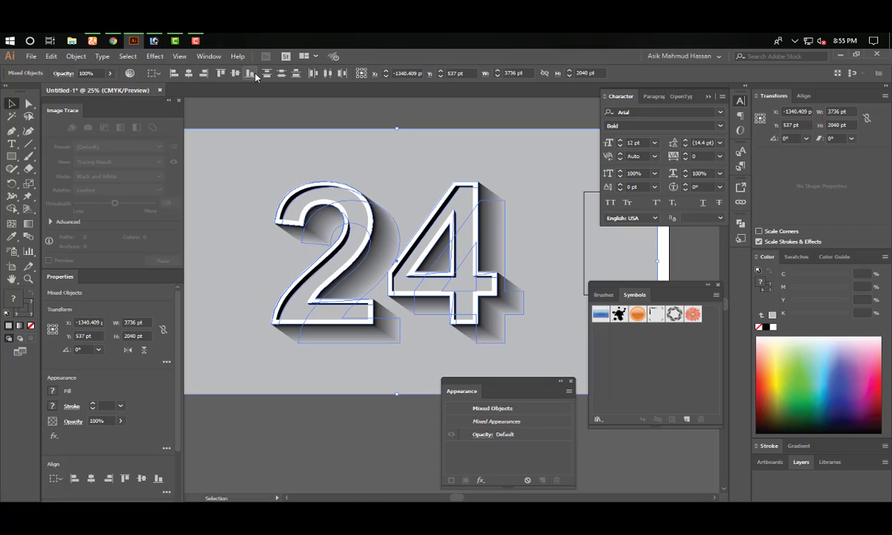
{"action": "left_click", "coordinate": [235, 73]}
{"action": "key", "text": "Tab"}
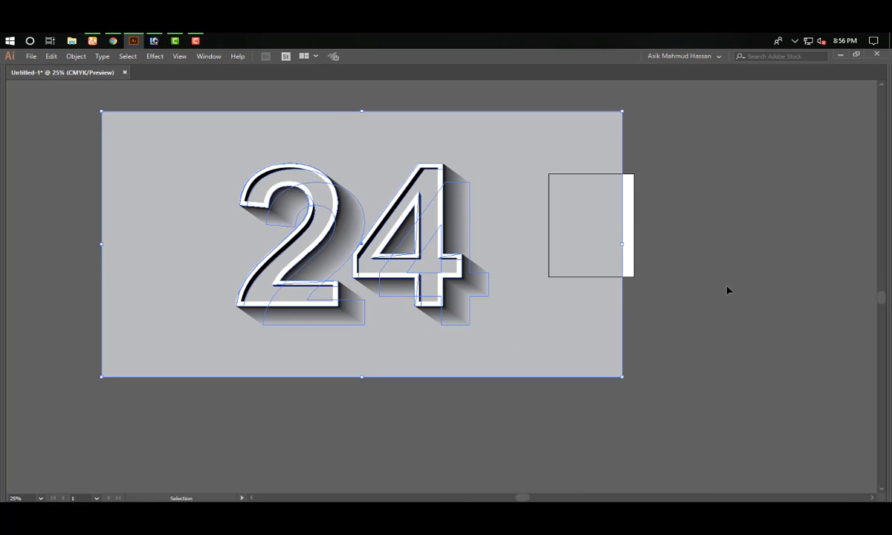
{"action": "left_click", "coordinate": [728, 291]}
{"action": "key", "text": "ctrl+minus"}
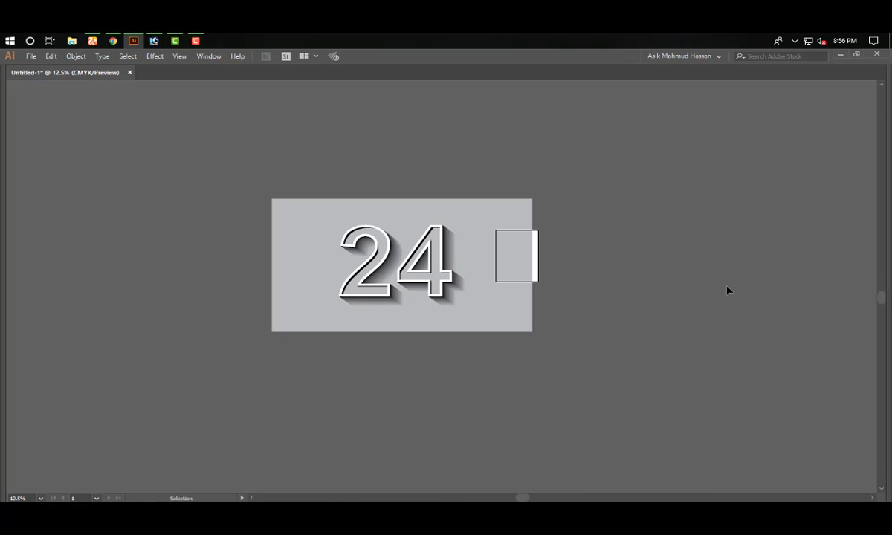
{"action": "key", "text": "v"}
{"action": "left_click_drag", "start_coordinate": [186, 163], "coordinate": [709, 402]}
{"action": "left_click_drag", "start_coordinate": [559, 336], "coordinate": [529, 349]}
{"action": "left_click", "coordinate": [655, 332]}
{"action": "key", "text": "ctrl+space"}
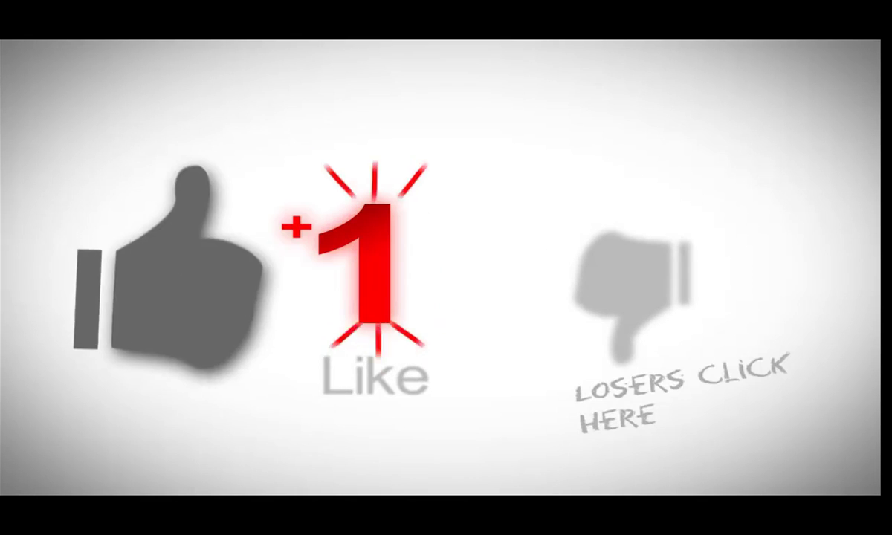